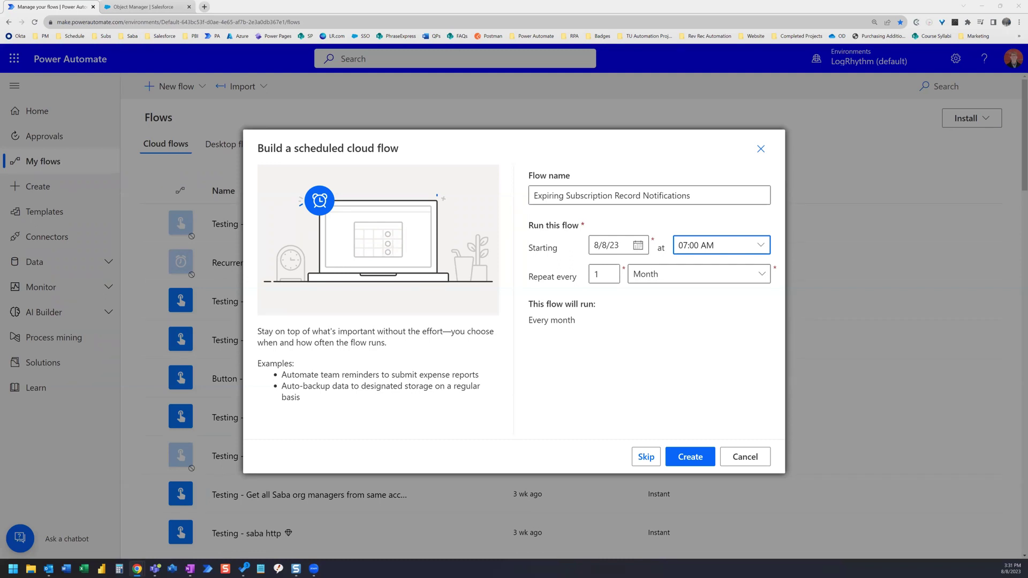
Create the scheduled flow "Expiring Subscription Record Notifications" and set its recurrence time zone to (UTC-08:00) Pacific Time (US & Canada).
triple_click(714, 195)
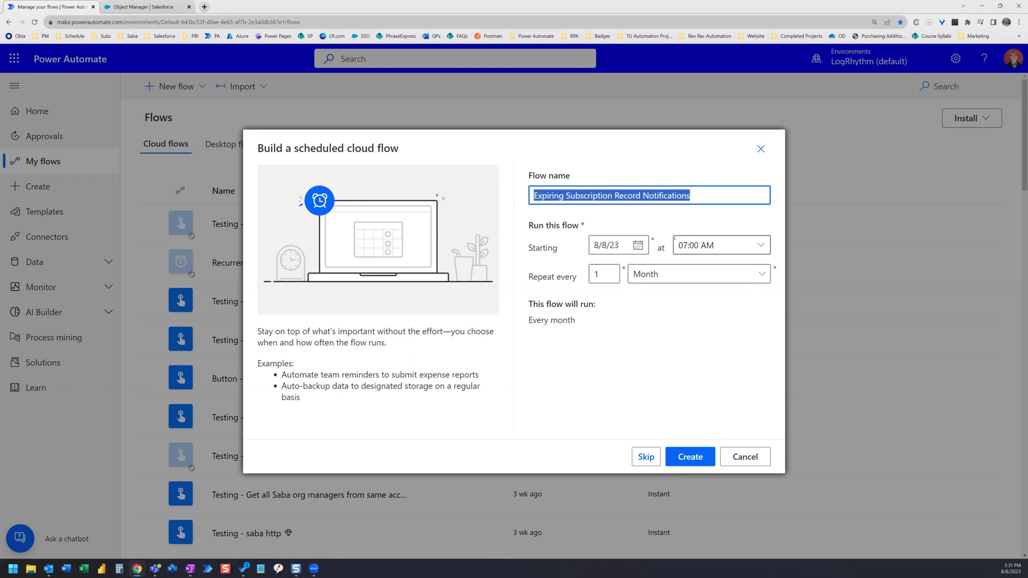
click(689, 457)
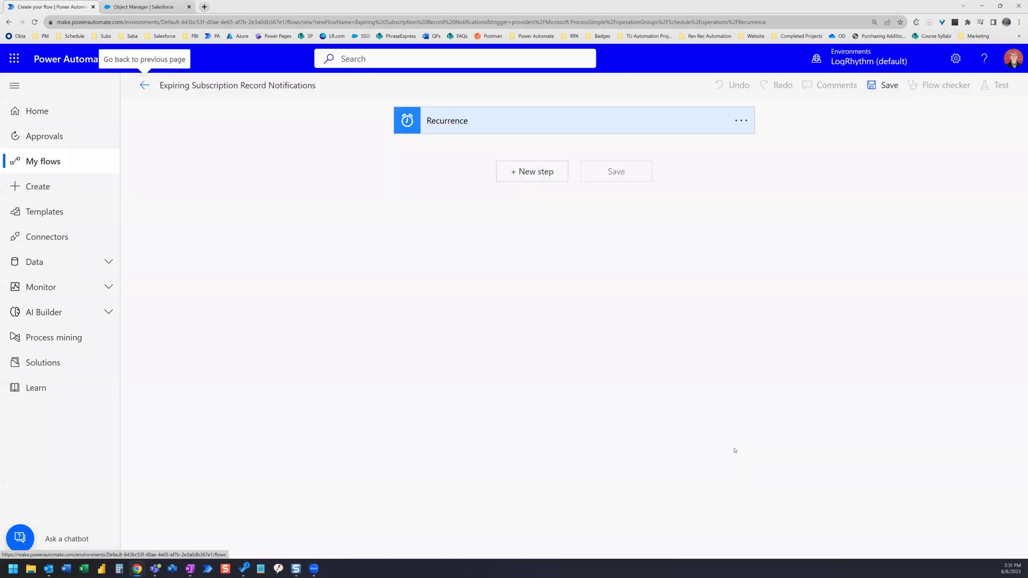
click(495, 125)
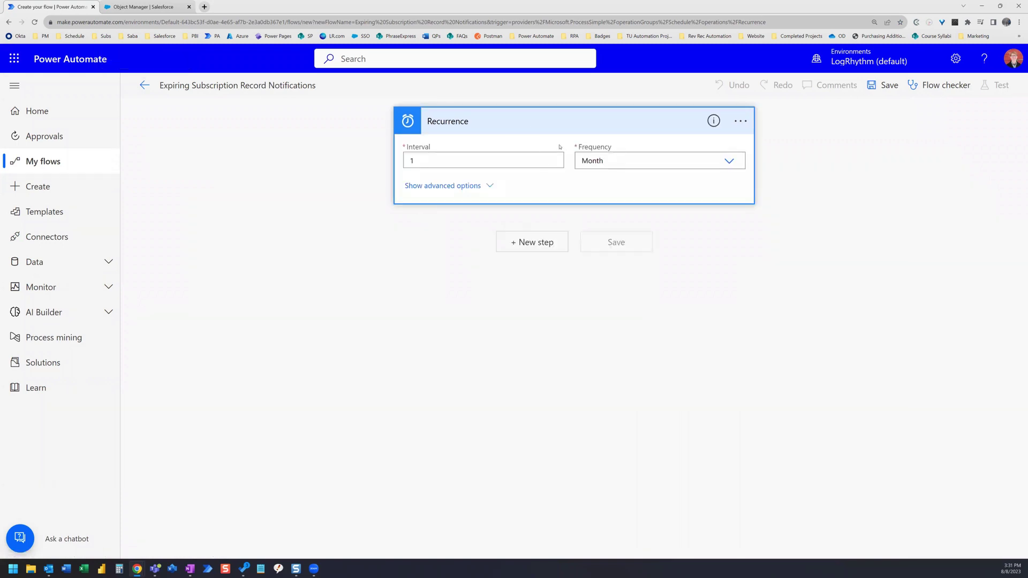
click(491, 186)
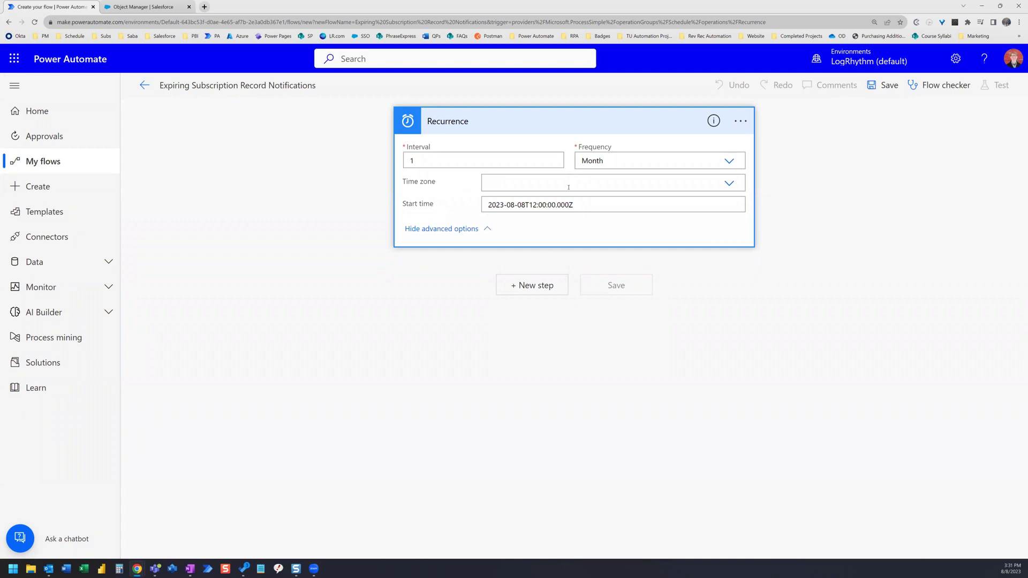
click(725, 184)
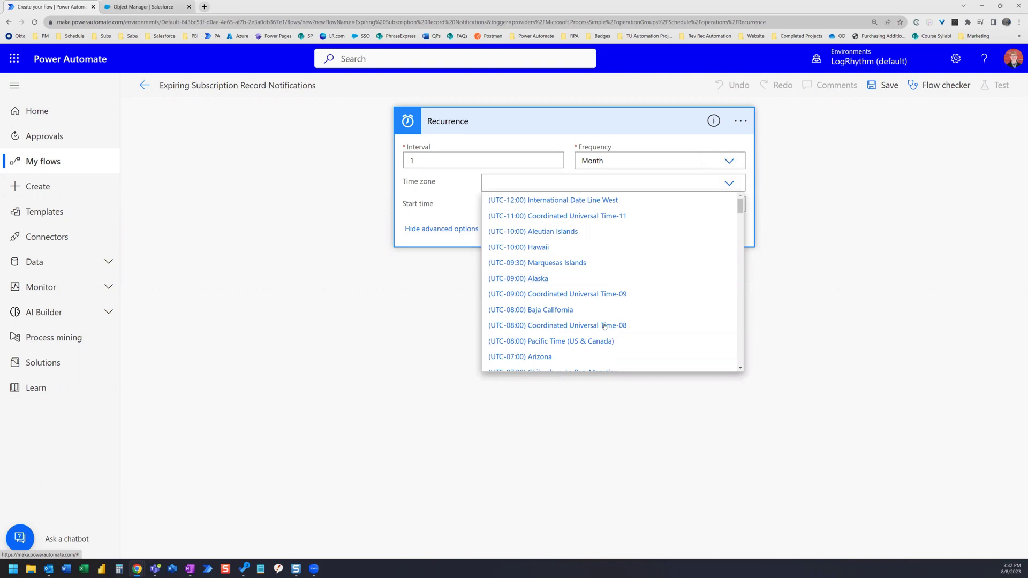
click(600, 341)
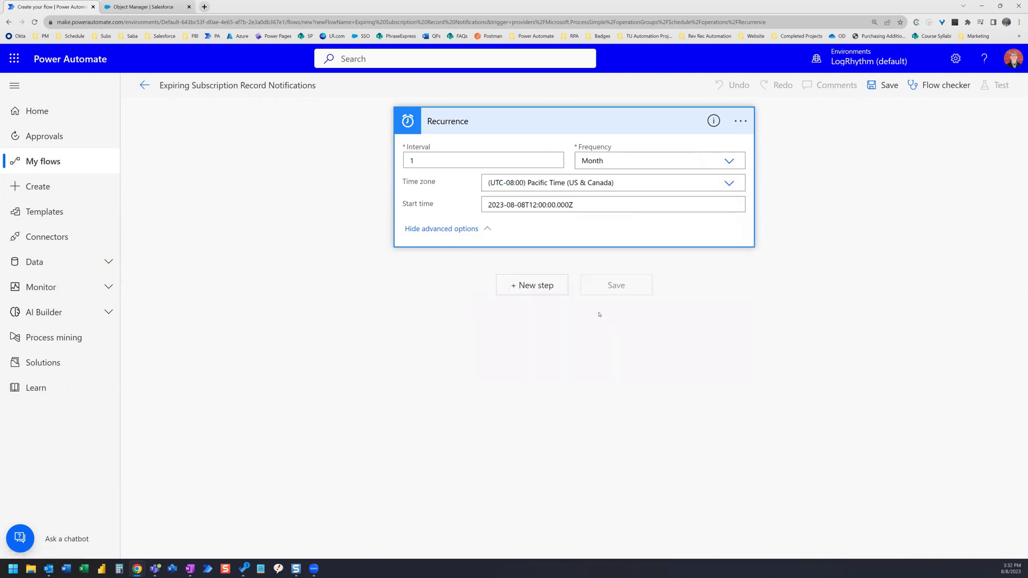
Add a new step after the Recurrence trigger using the Salesforce Get records action.
click(532, 285)
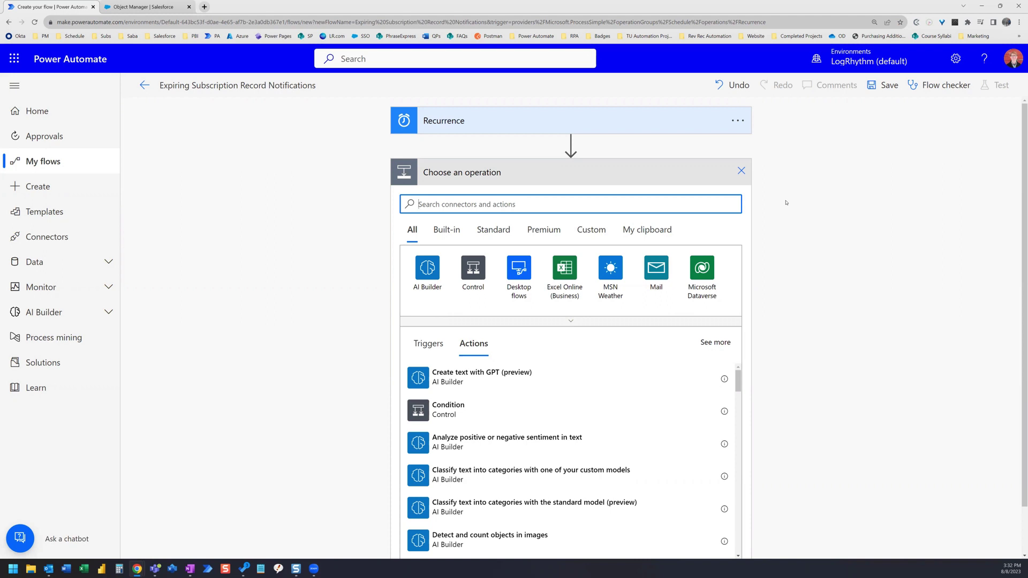
text(salesforce)
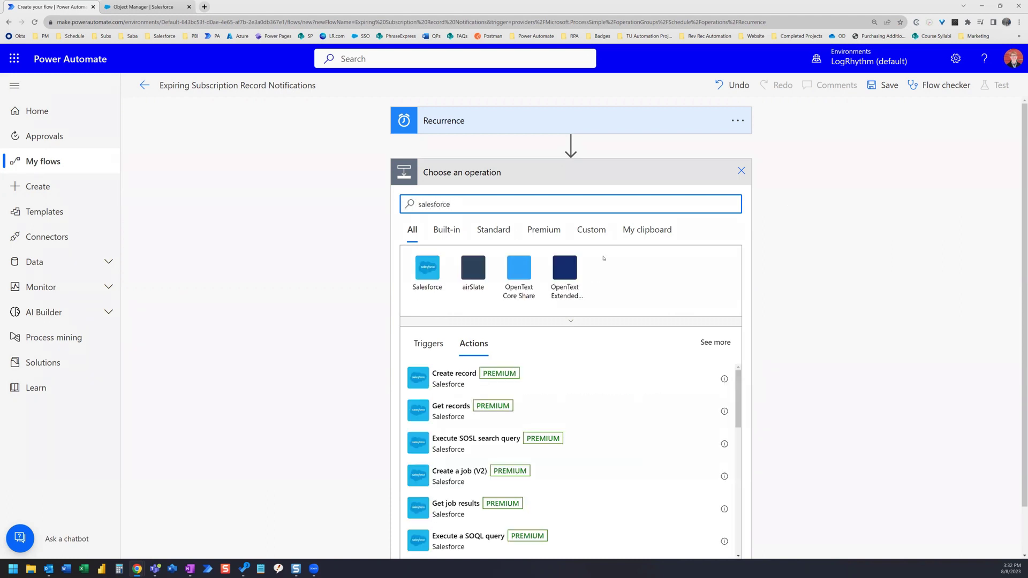
click(438, 277)
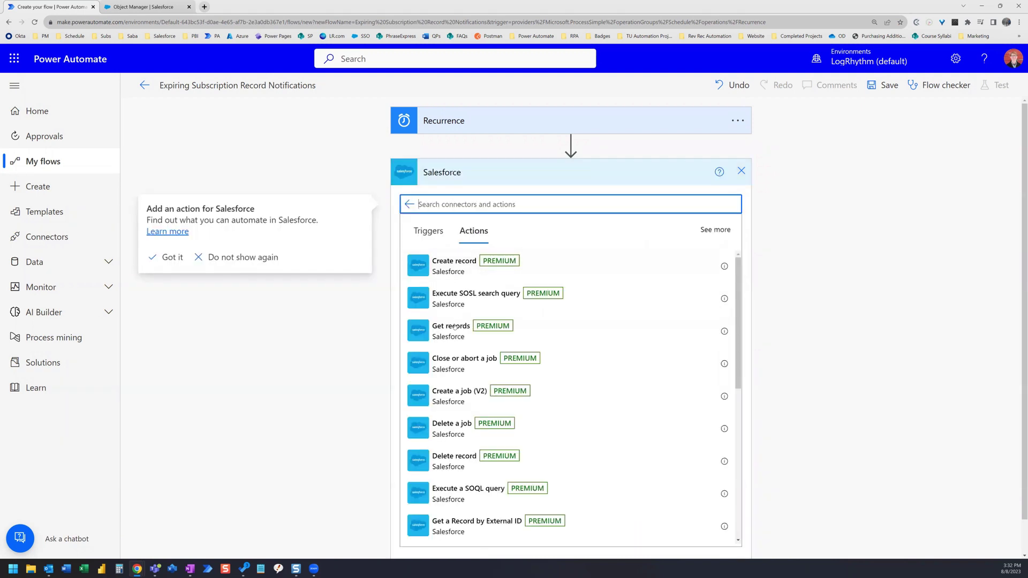
click(453, 336)
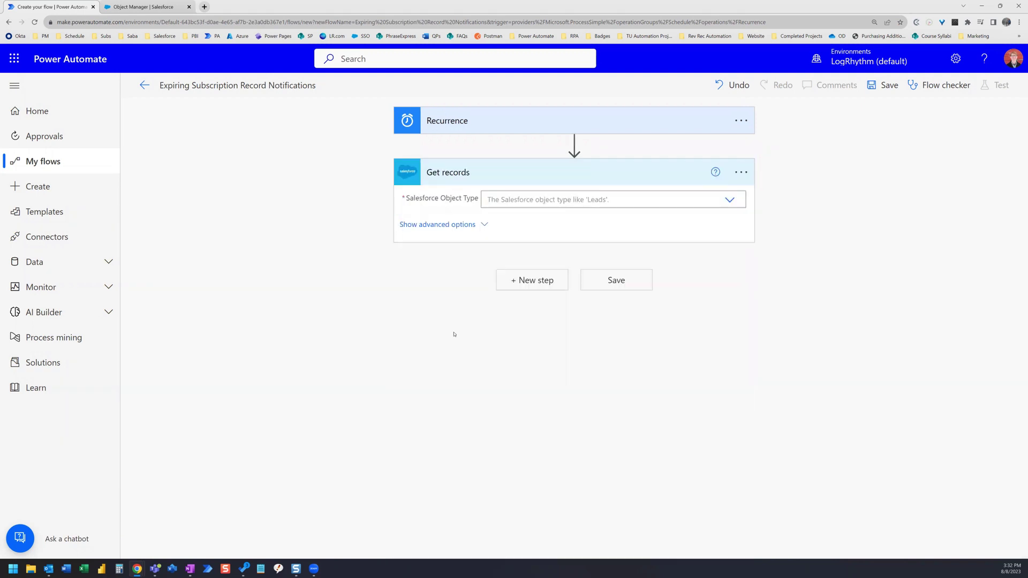
Set the Get records action's Salesforce object type to Subscriptions and reveal its advanced options.
click(509, 200)
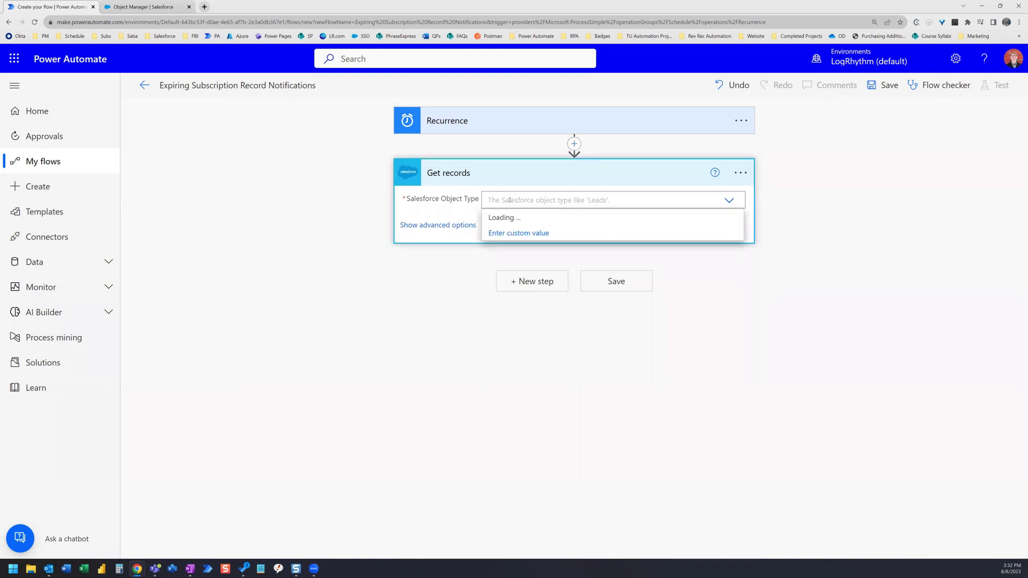
text(subscriptions)
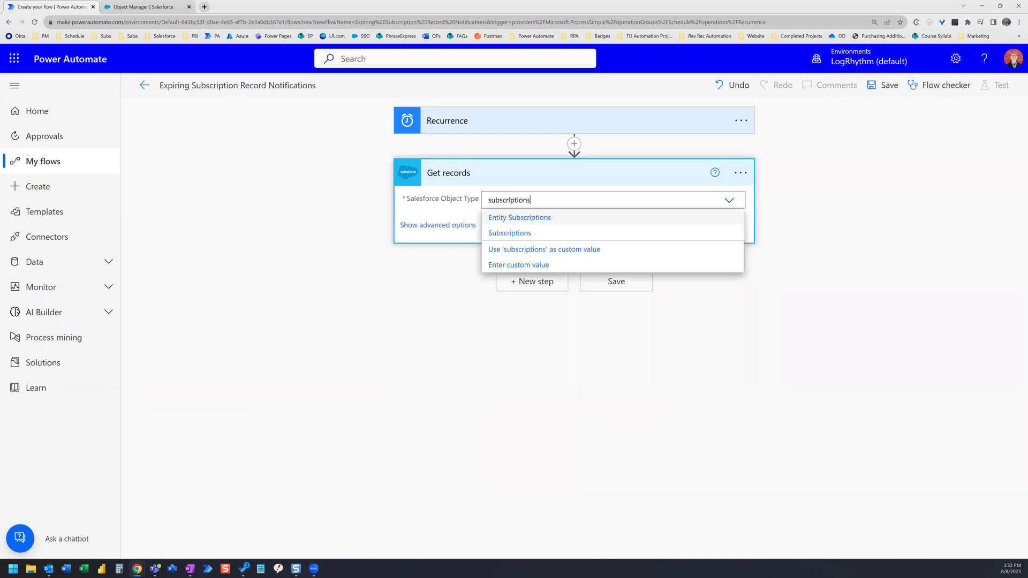
click(519, 238)
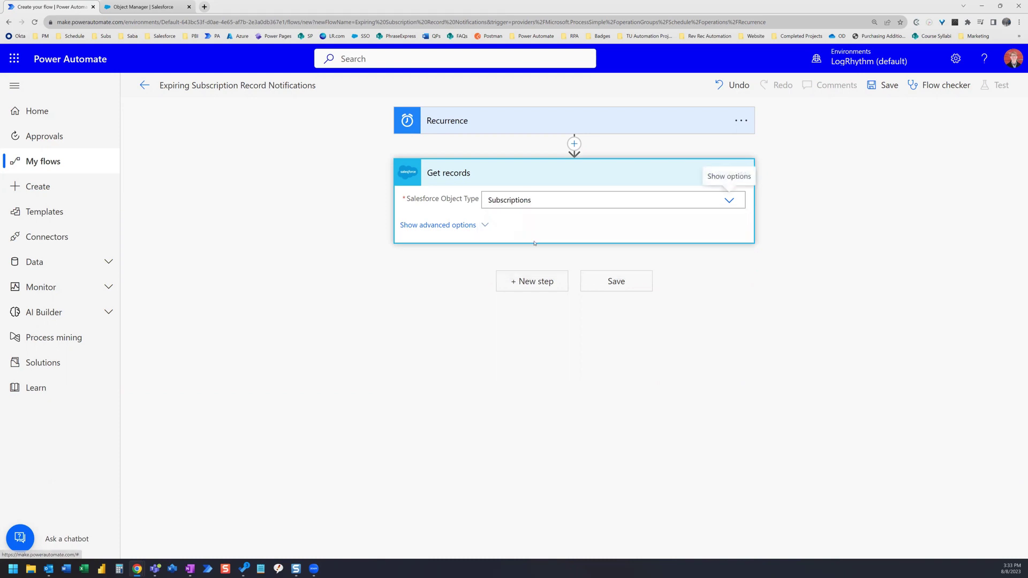
click(484, 225)
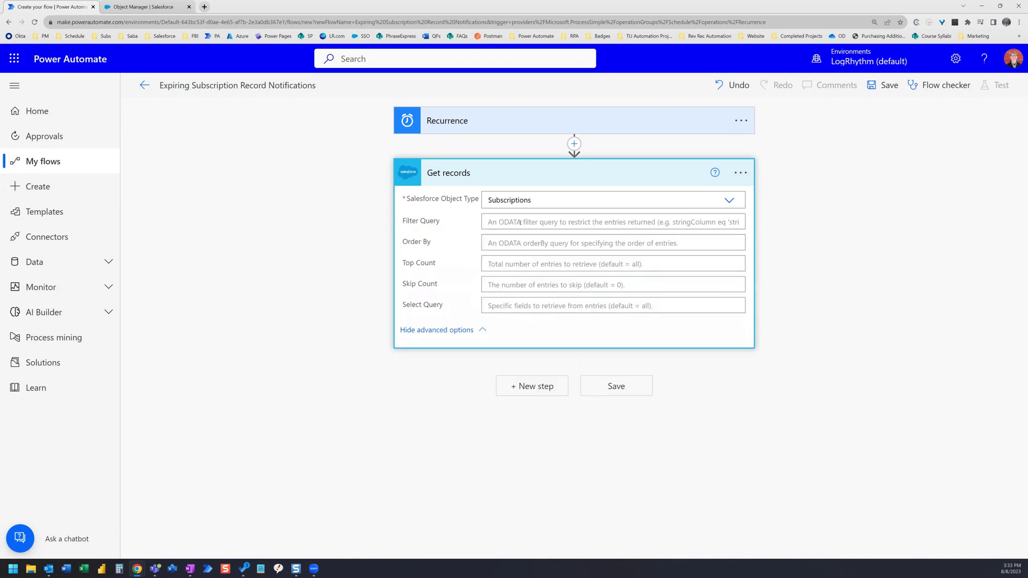
click(701, 222)
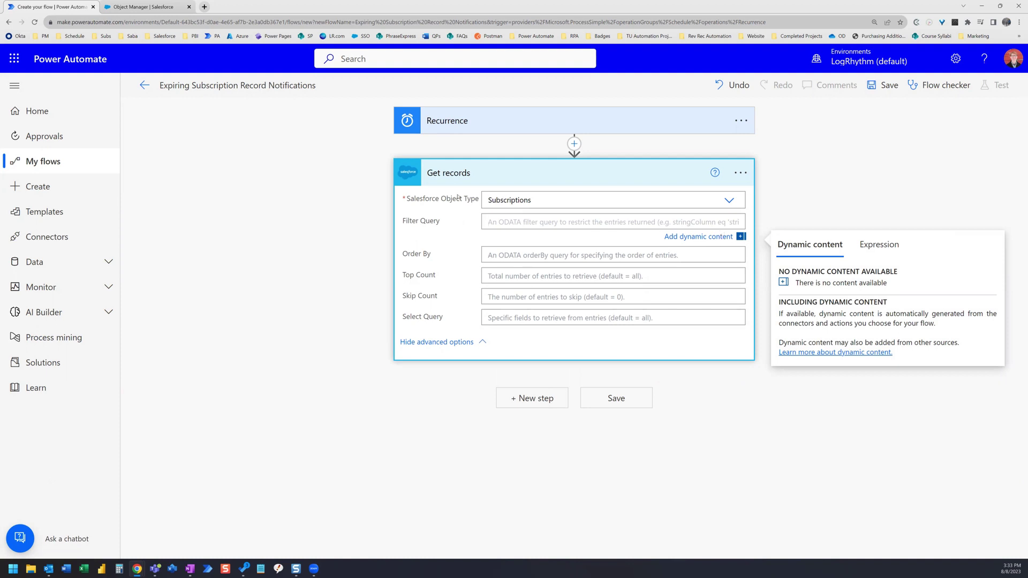
Switch to Salesforce Object Manager, search the objects for "subscription" and open the Subscription object.
click(147, 8)
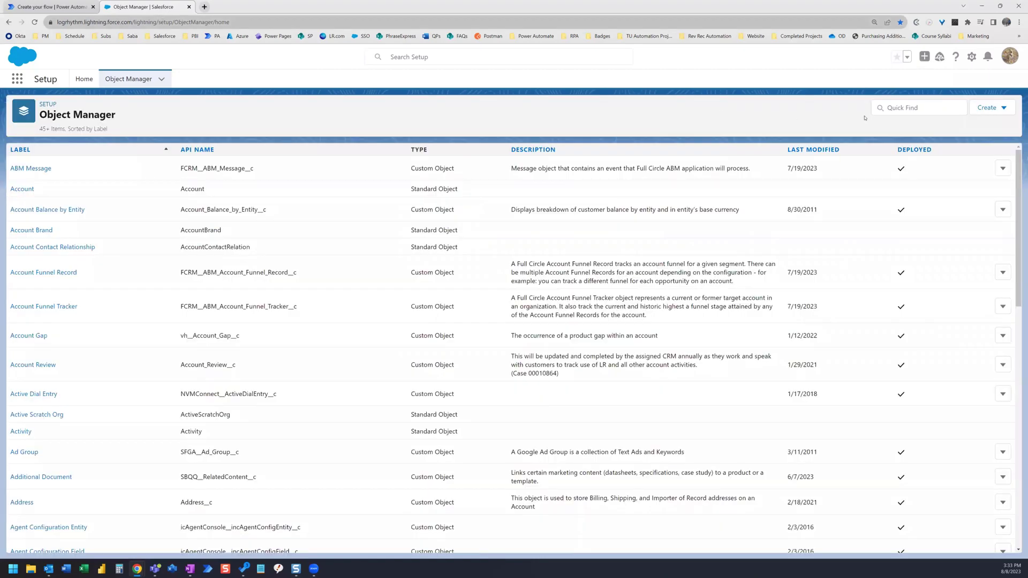
click(913, 107)
text(sub)
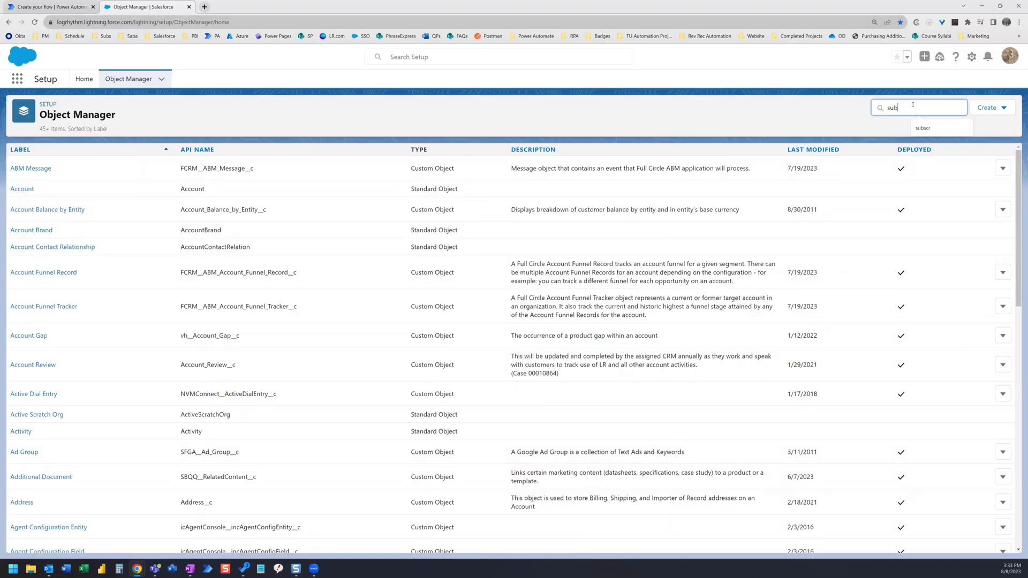
text(scription)
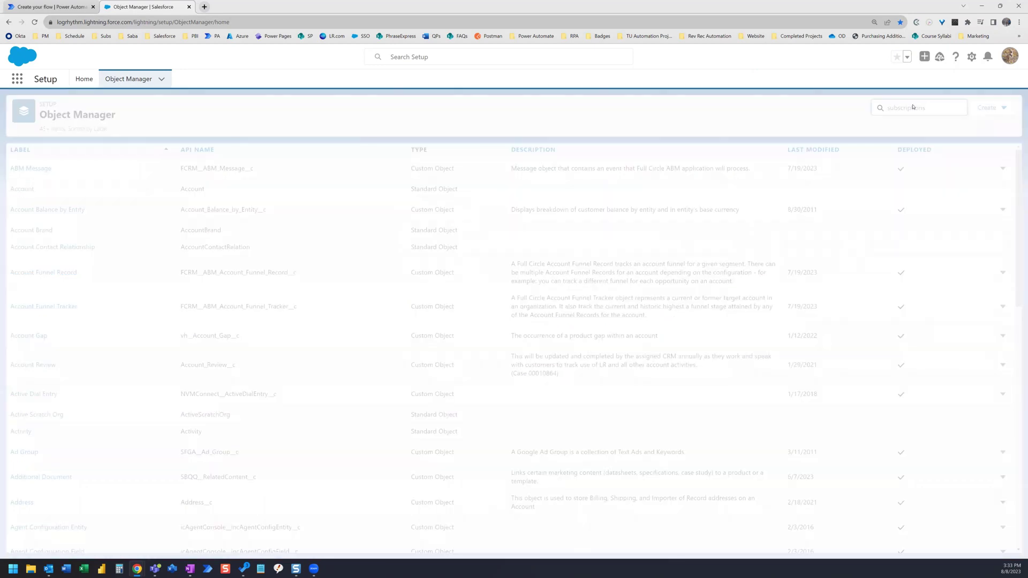
key(BackSpace)
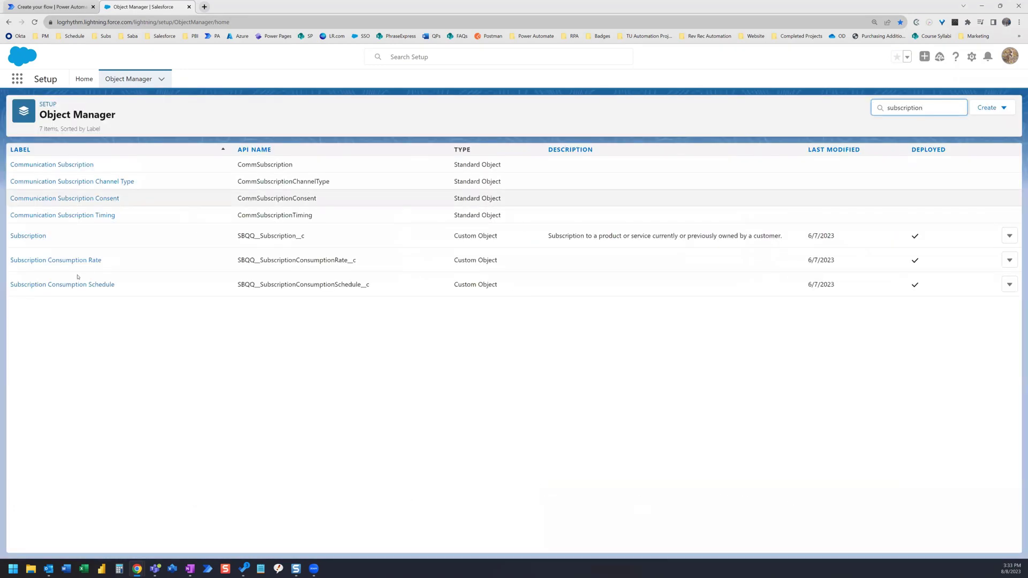
click(29, 236)
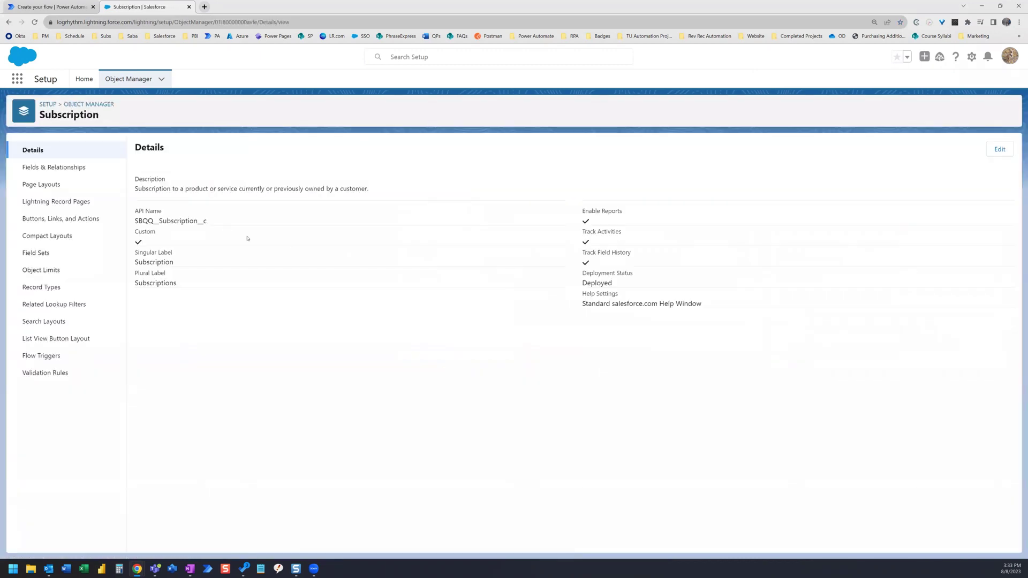
Search the Subscription object's fields for "product code" and copy the field name Product_Code__c.
click(54, 168)
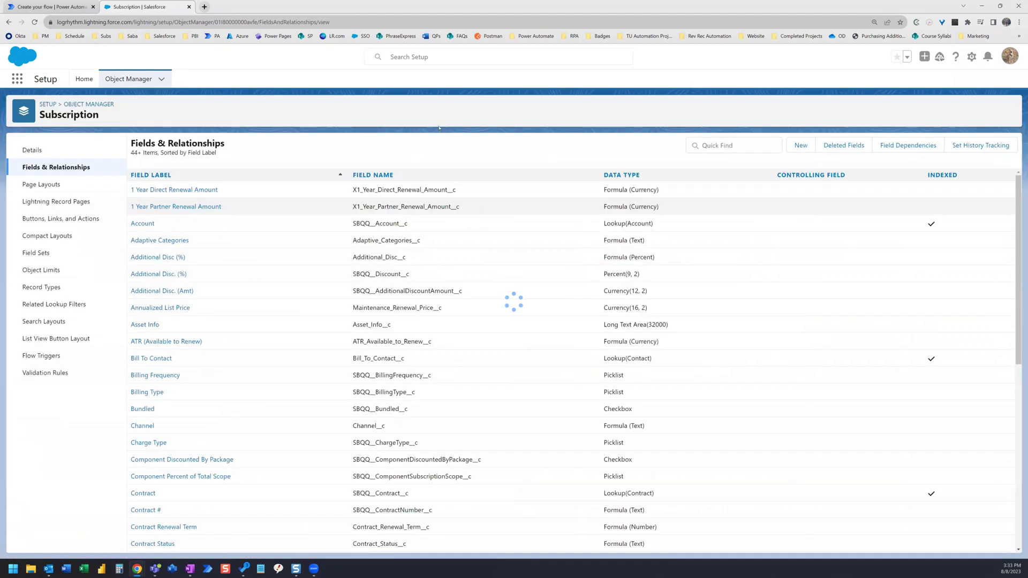
click(730, 147)
text(pro)
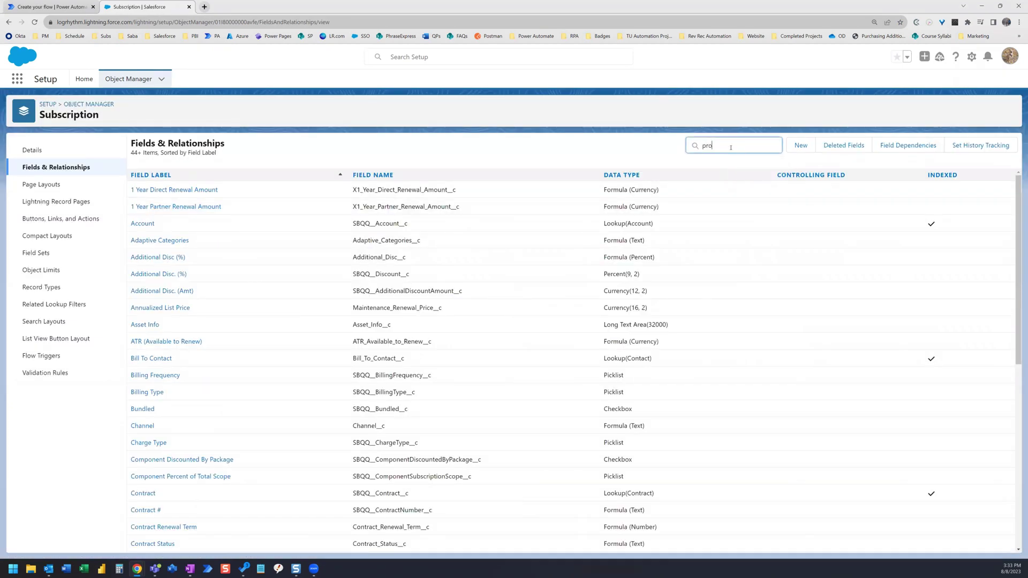
text(duc)
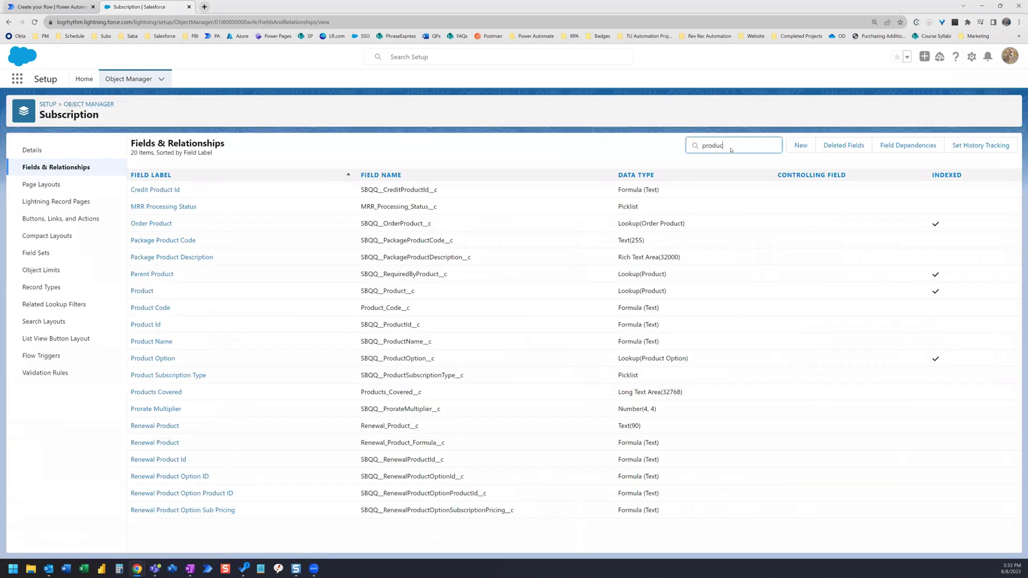
text(t)
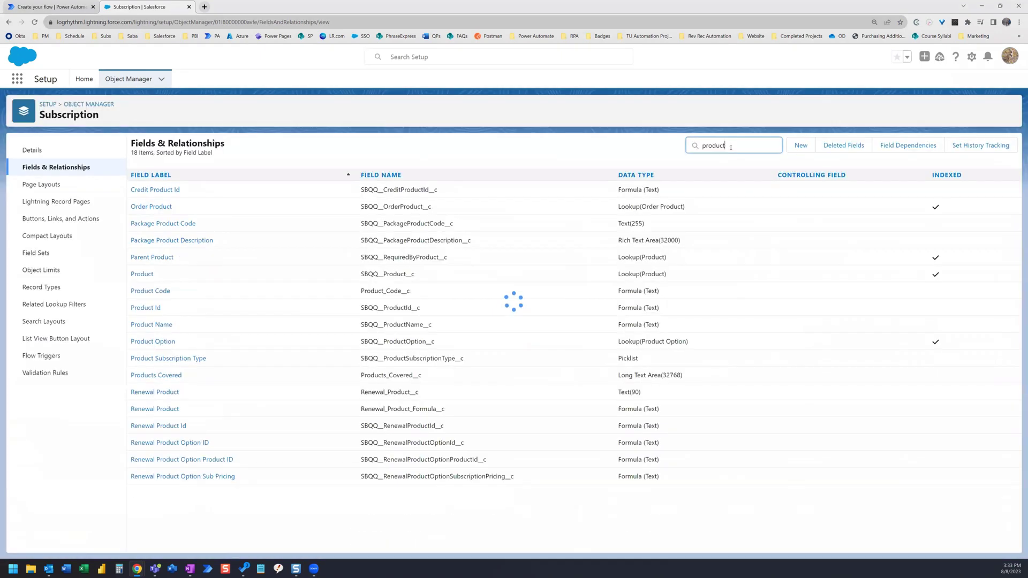
text( code)
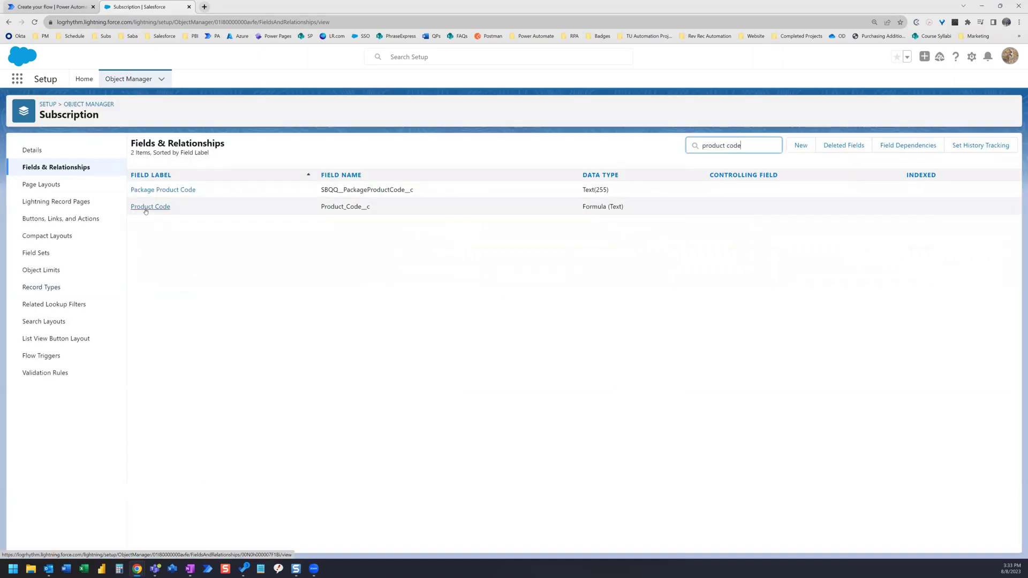
click(367, 207)
drag(368, 207, 323, 207)
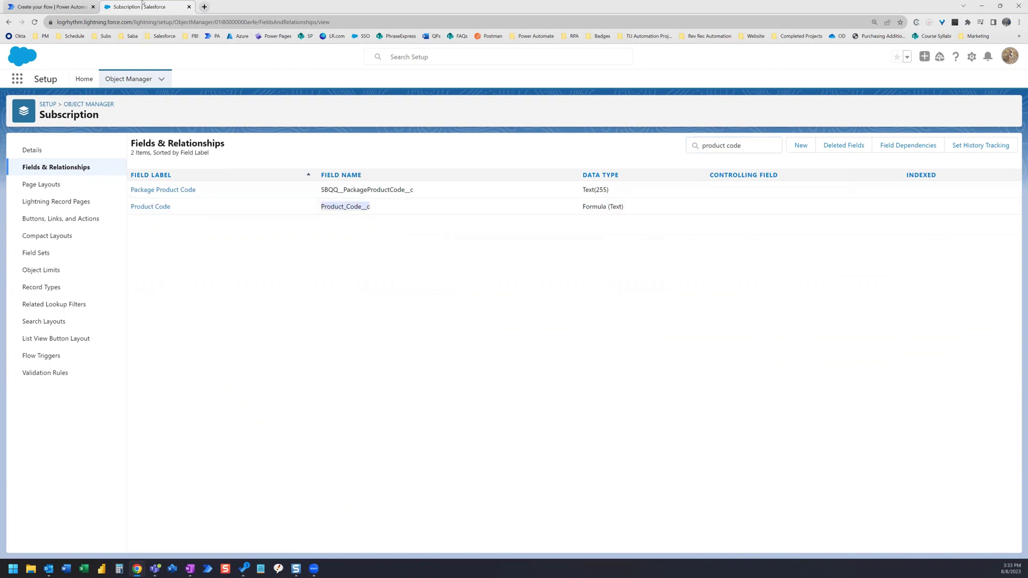
Switch to Power Automate and start the Get records filter query with Product_Code__c eq 'LR-Training' and.
click(55, 6)
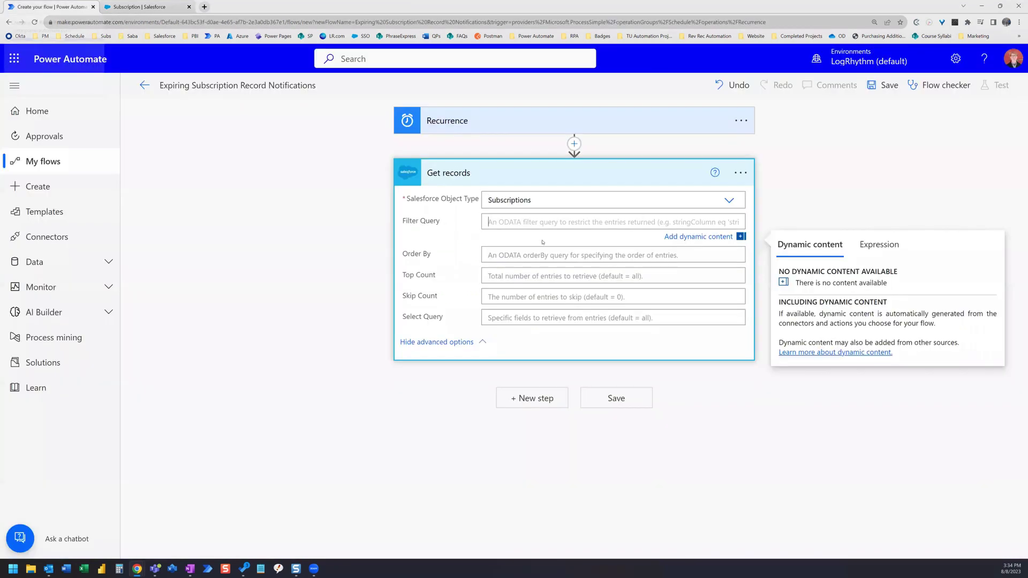
text(Product_Code__c)
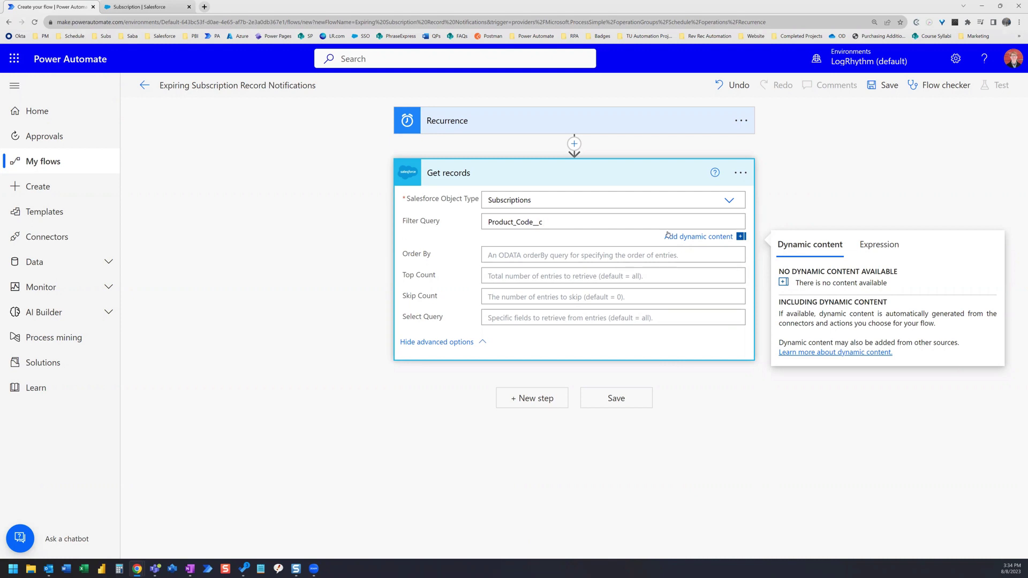
text(eq 'LR-Training)
text(and)
Switch to Salesforce, search the Subscription object's fields for "end date" and copy the field name SBQQ__EndDate__c.
click(145, 7)
drag(741, 145, 700, 145)
text(Lead)
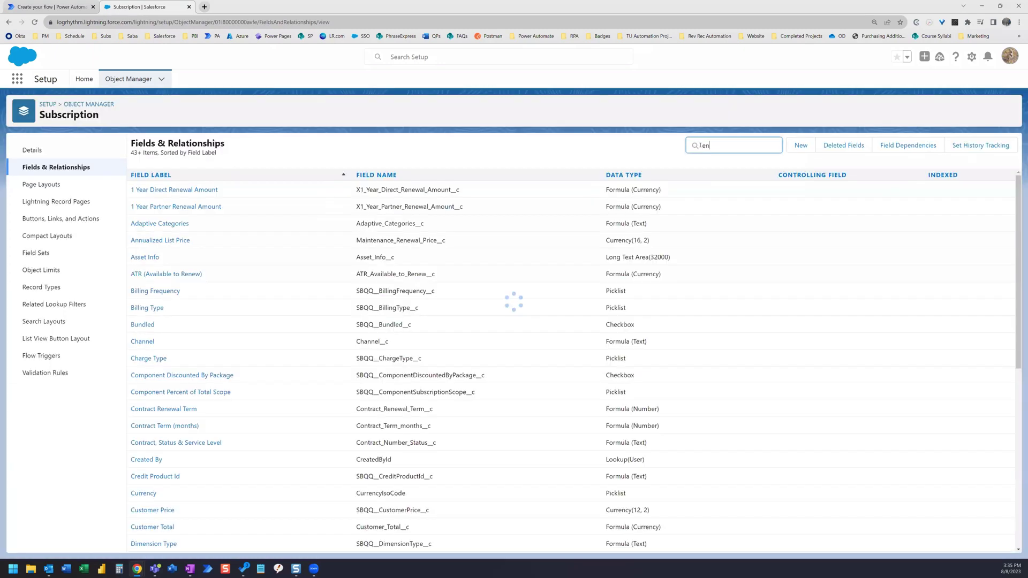
text( date)
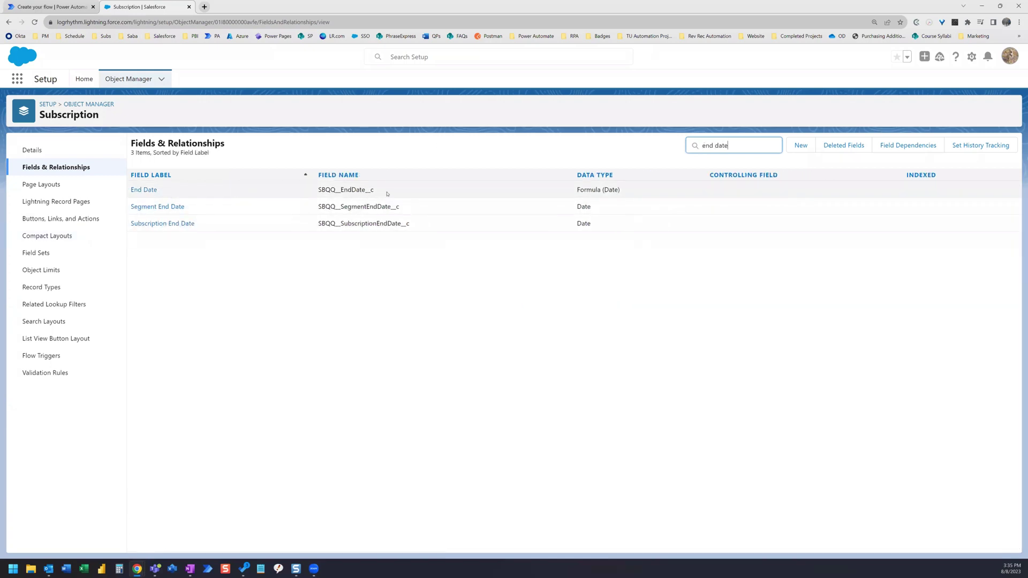
drag(374, 190, 319, 190)
key(ctrl+c)
Switch to Power Automate and append SBQQ__EndDate__c gt to the end of the Get records filter query.
click(50, 6)
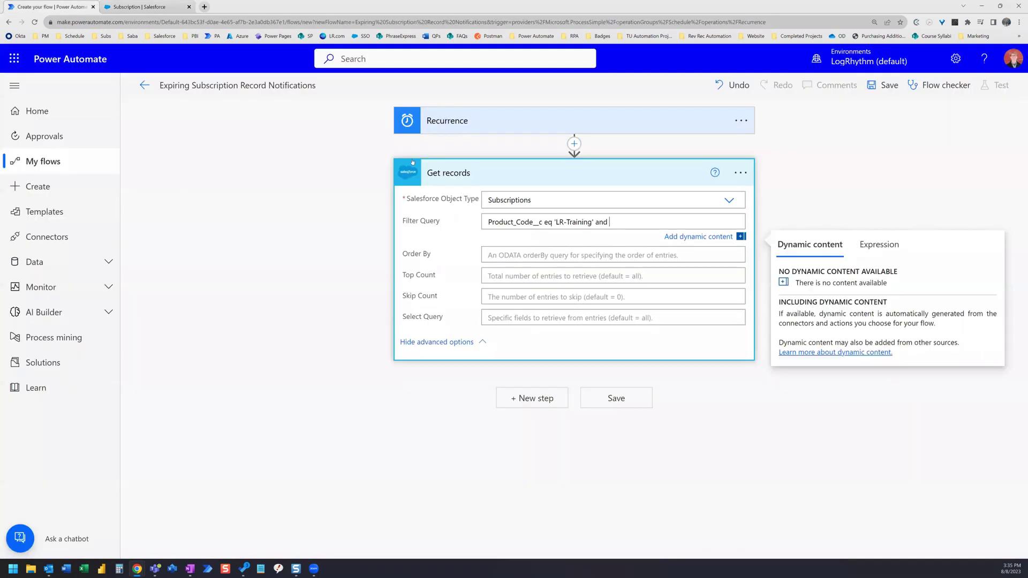
key(ctrl+v)
text(gt)
Insert the expression utcNow() after SBQQ__EndDate__c gt in the Get records filter query.
click(878, 245)
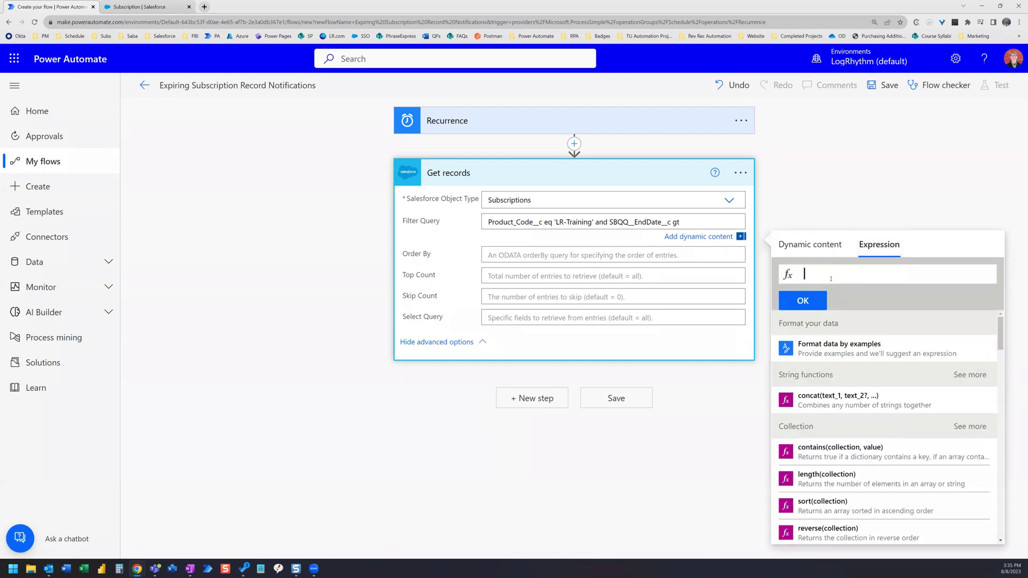
text(t)
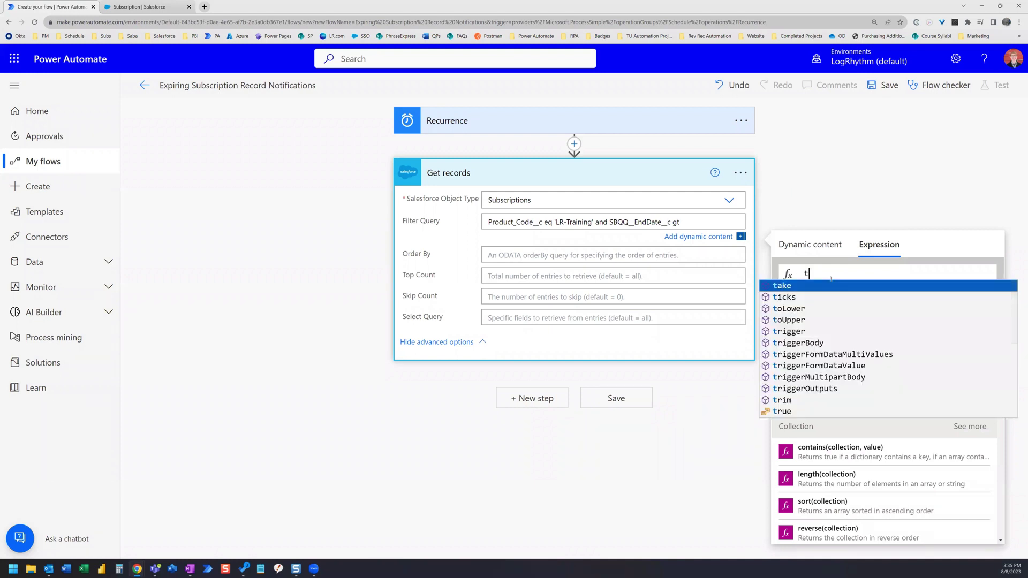
key(BackSpace)
text(utc)
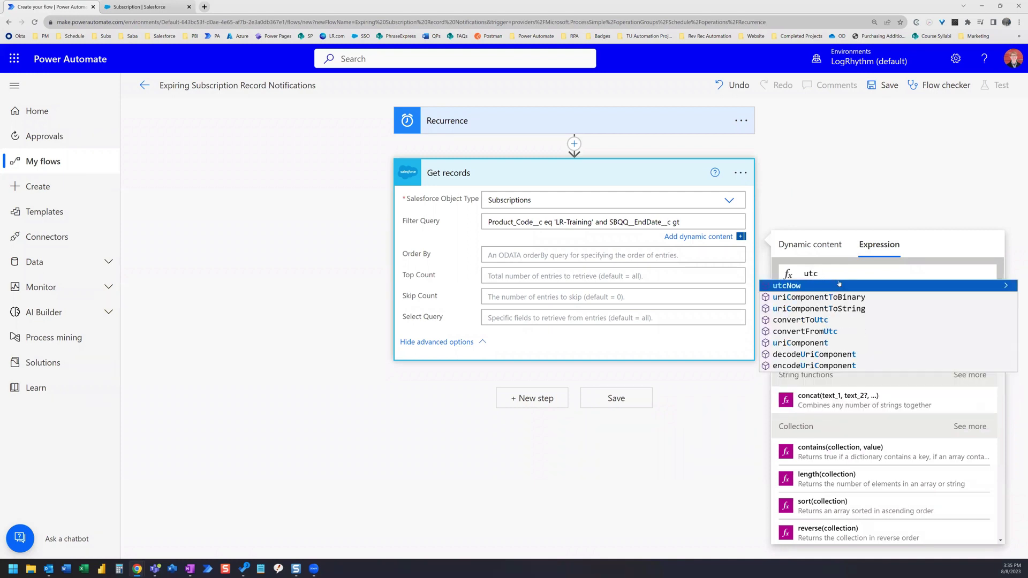
click(789, 286)
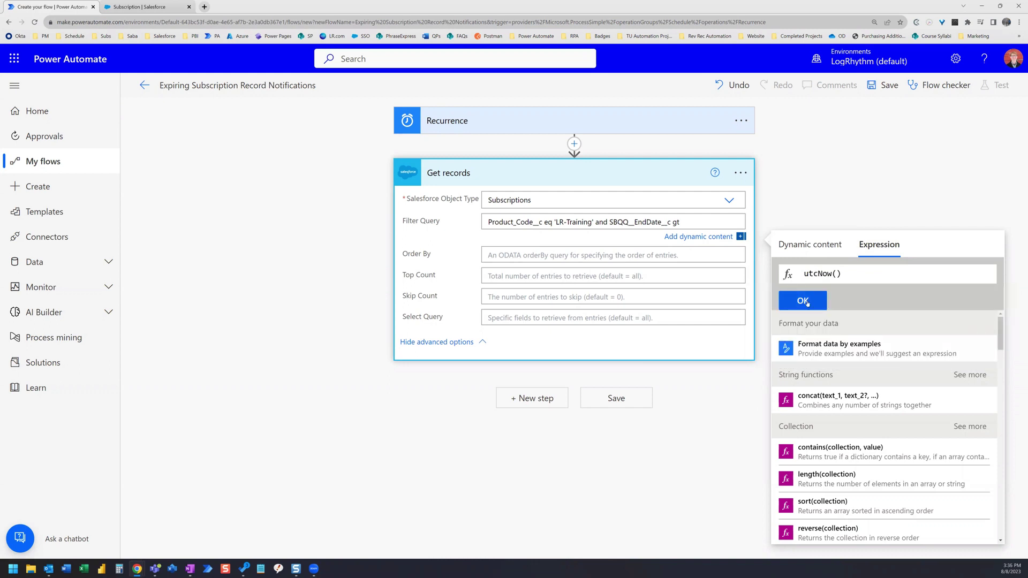
click(804, 302)
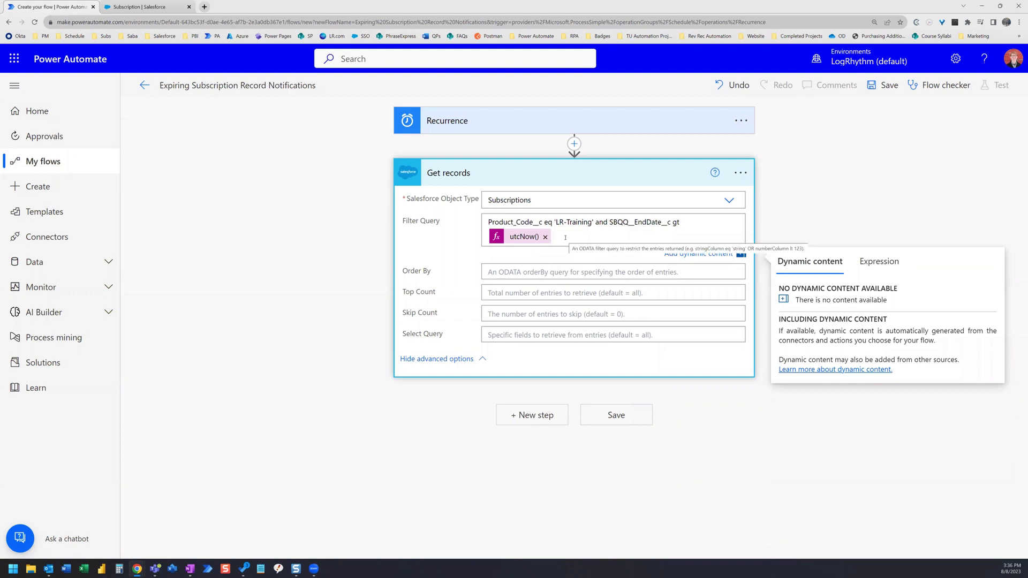
Extend the filter query with and SBQQ__EndDate__c lt, copying the field name from earlier in the query.
text(and)
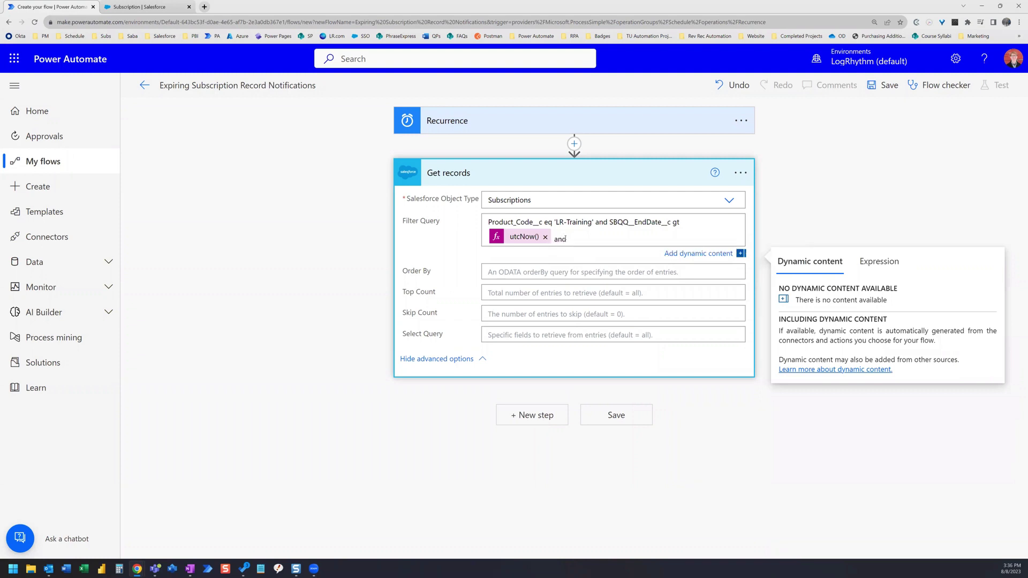
drag(670, 222, 608, 221)
key(ctrl+c)
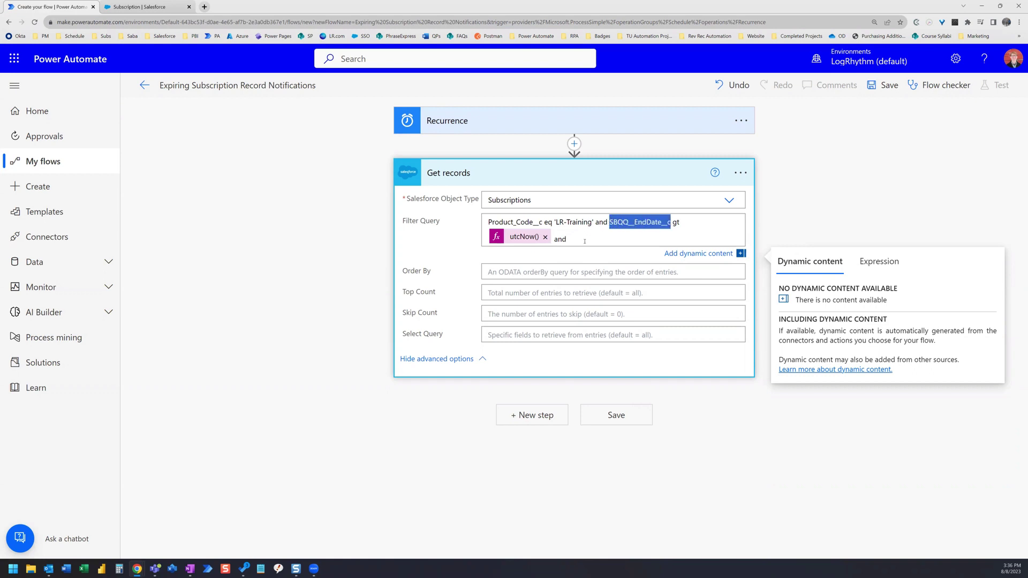
click(585, 241)
key(ctrl+v)
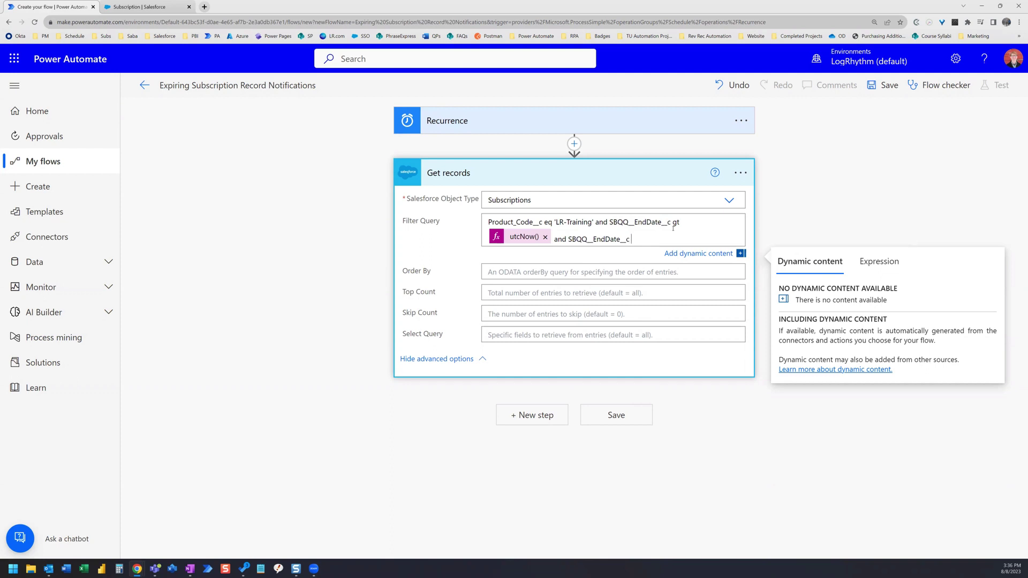
text(lt)
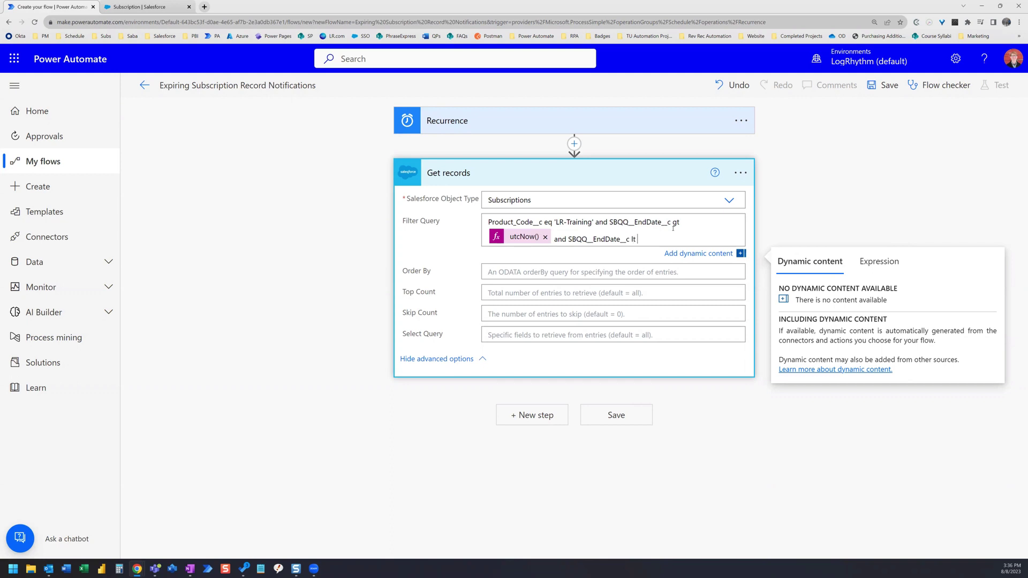
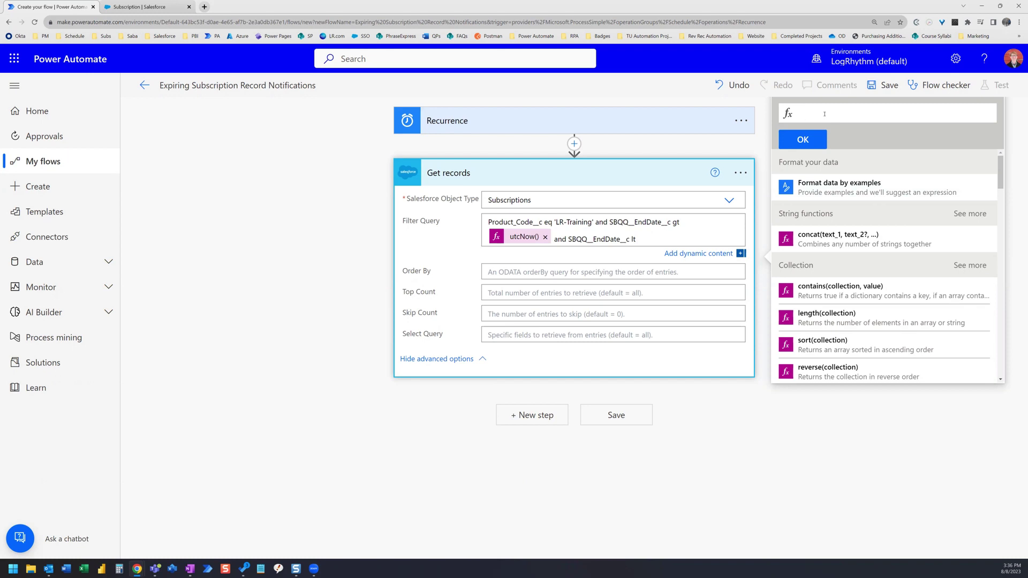
Insert the expression addToTime(utcNow(),3,'Month') at the end of the filter query.
text(add)
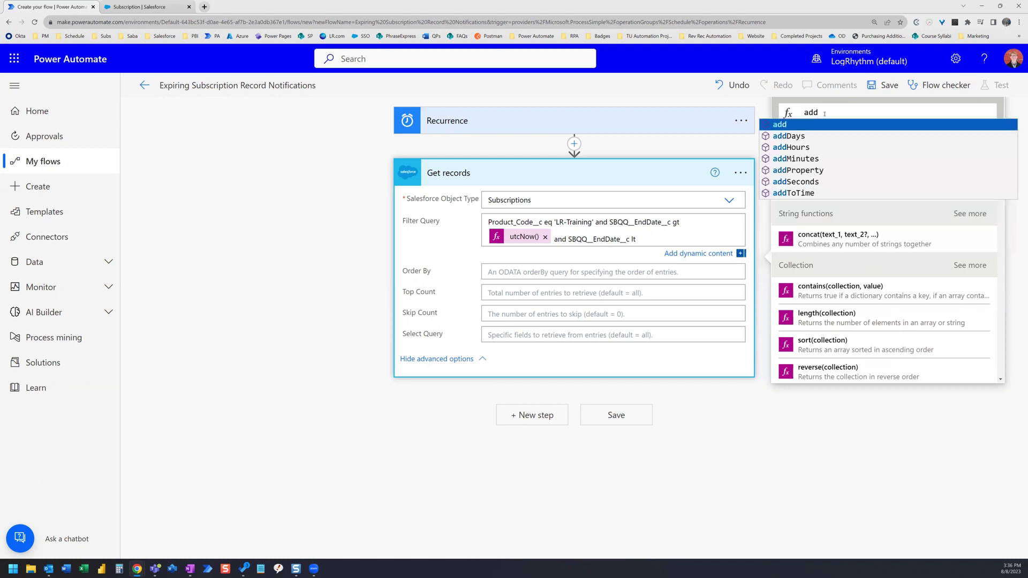
text(ToTime)
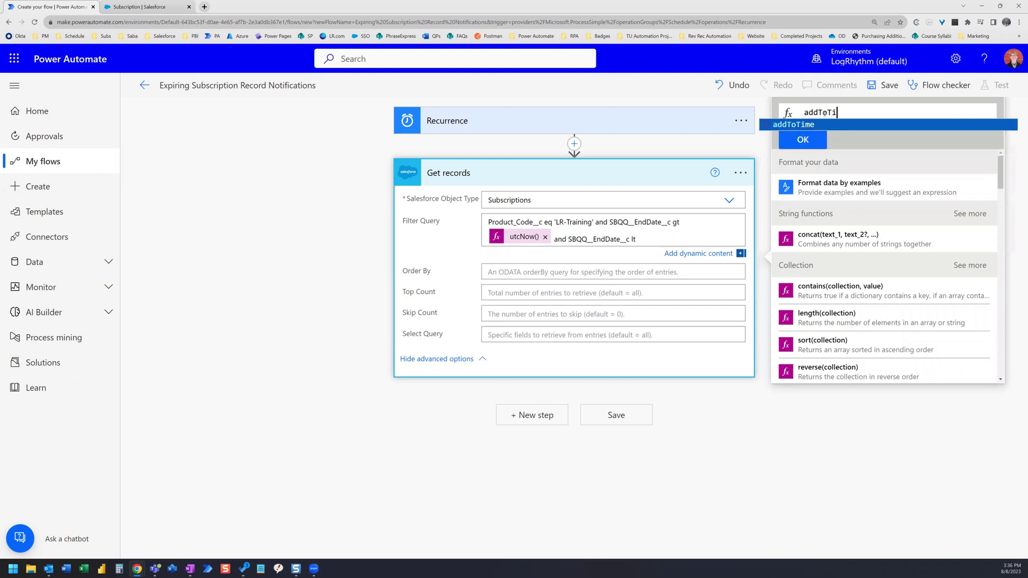
click(806, 128)
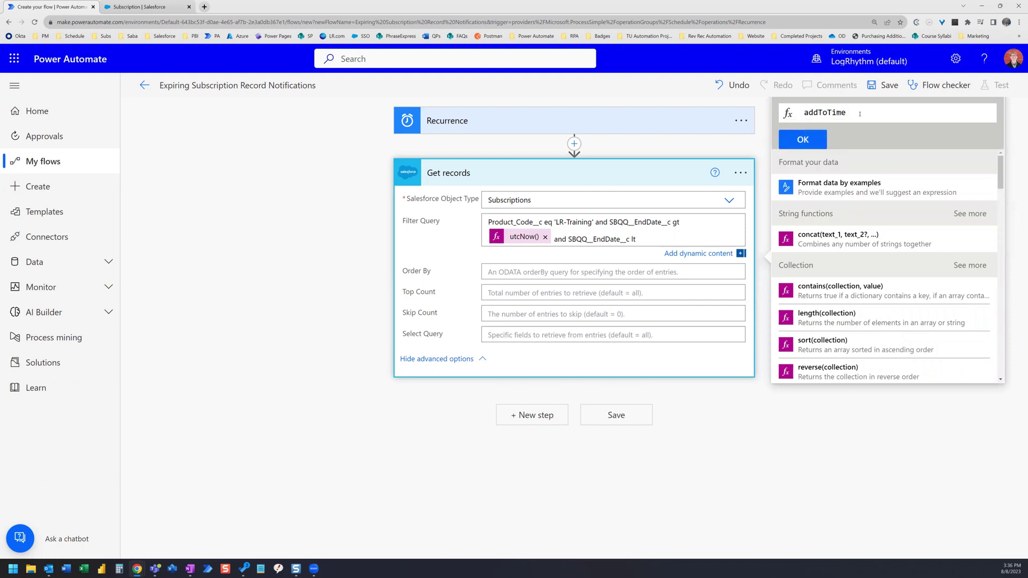
text((ut)
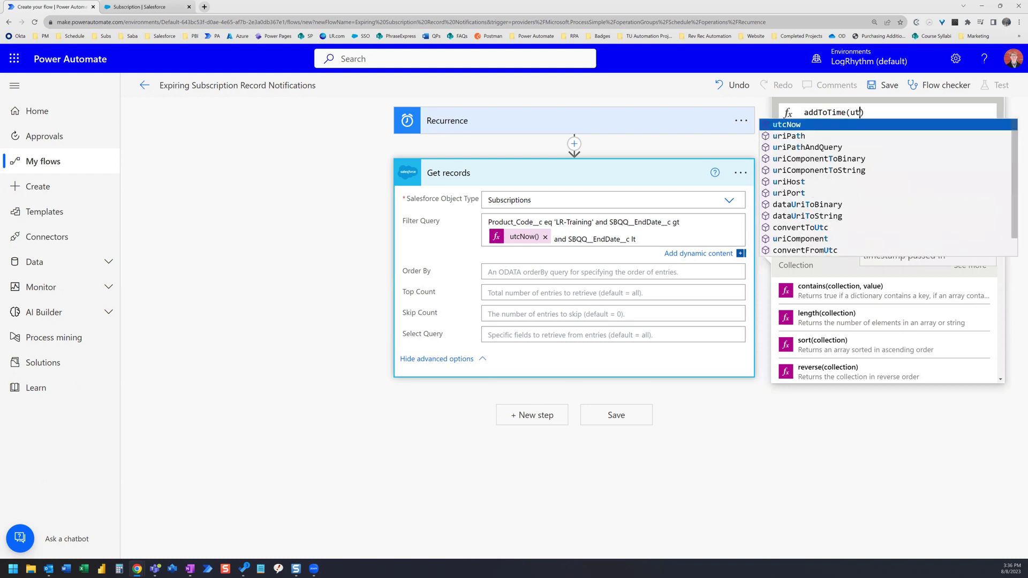
key(Tab)
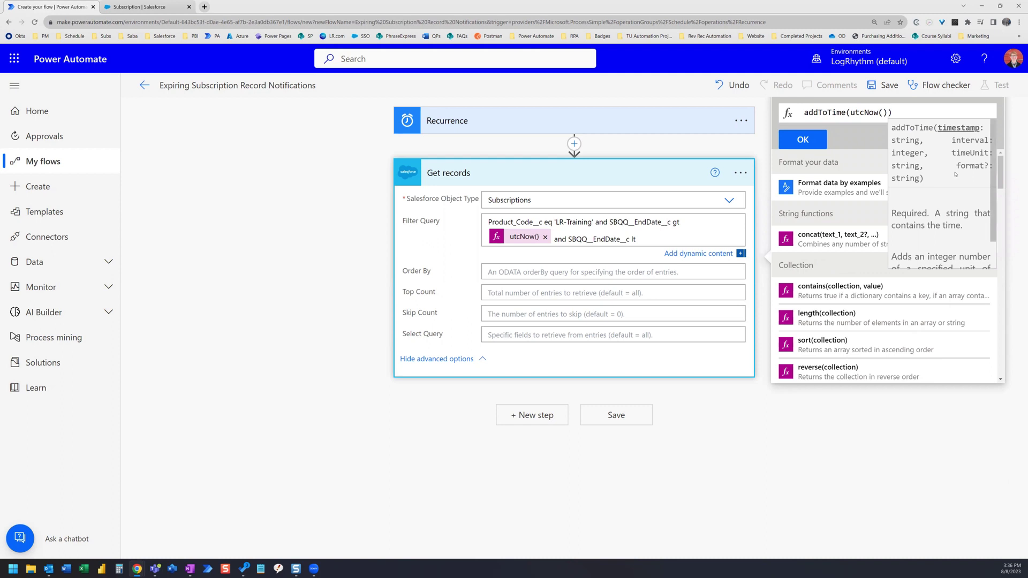
text(,)
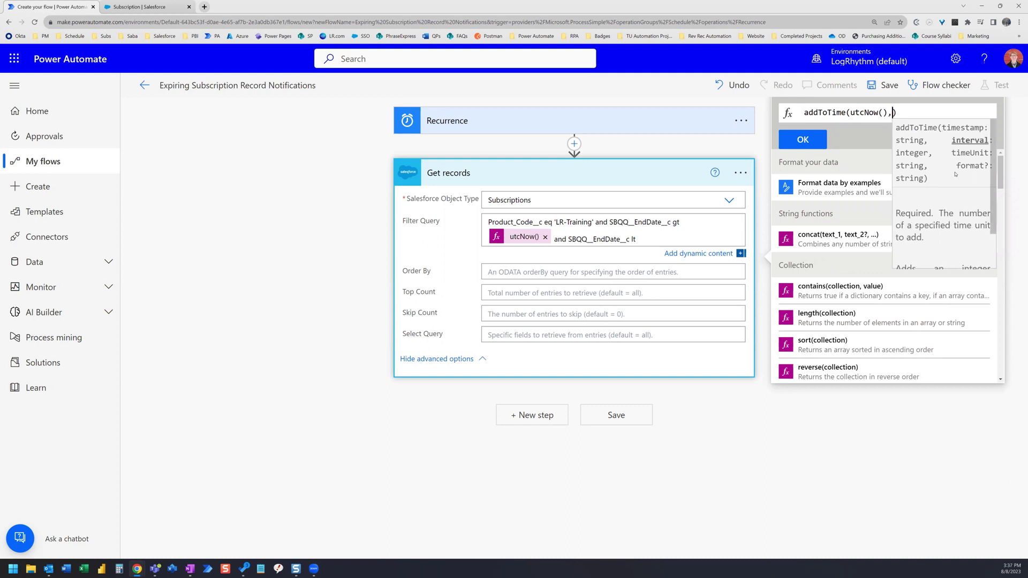
text(3, )
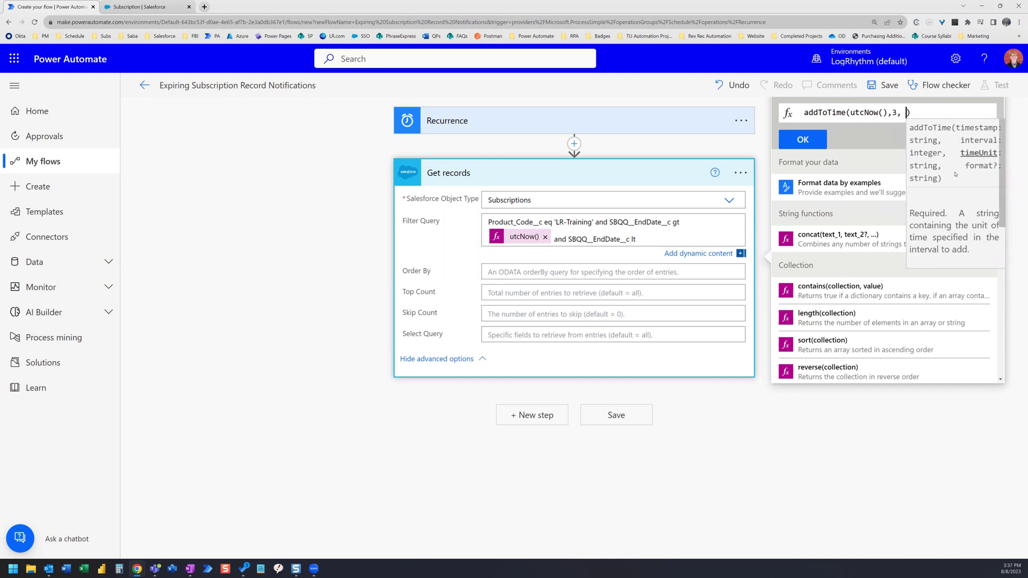
text('Month')
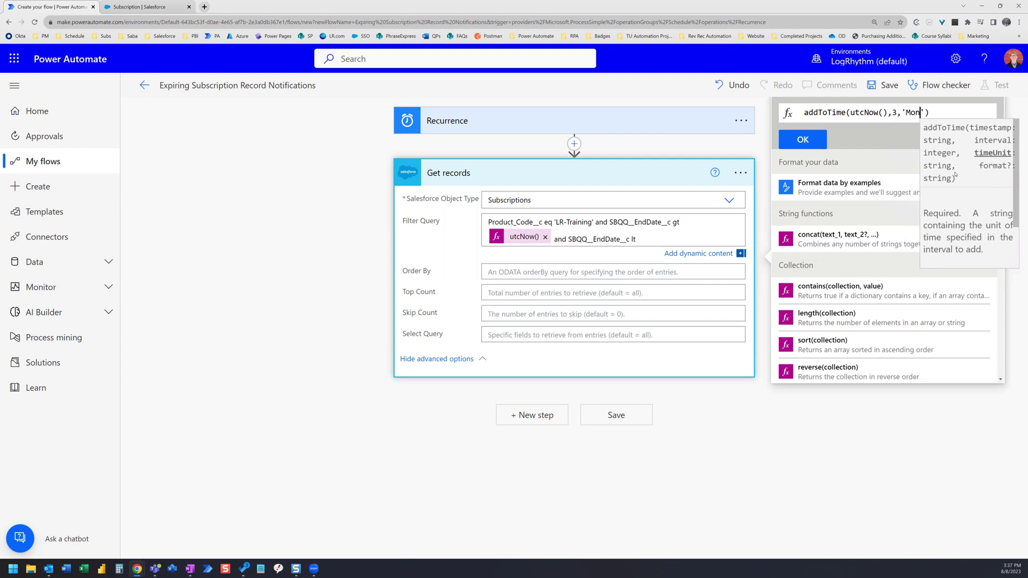
key(Right)
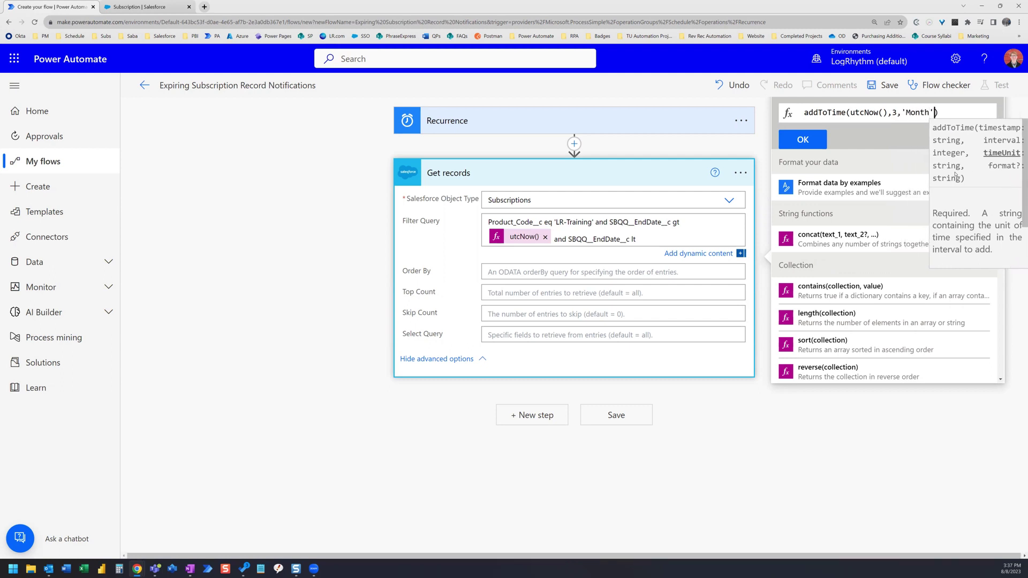
click(804, 142)
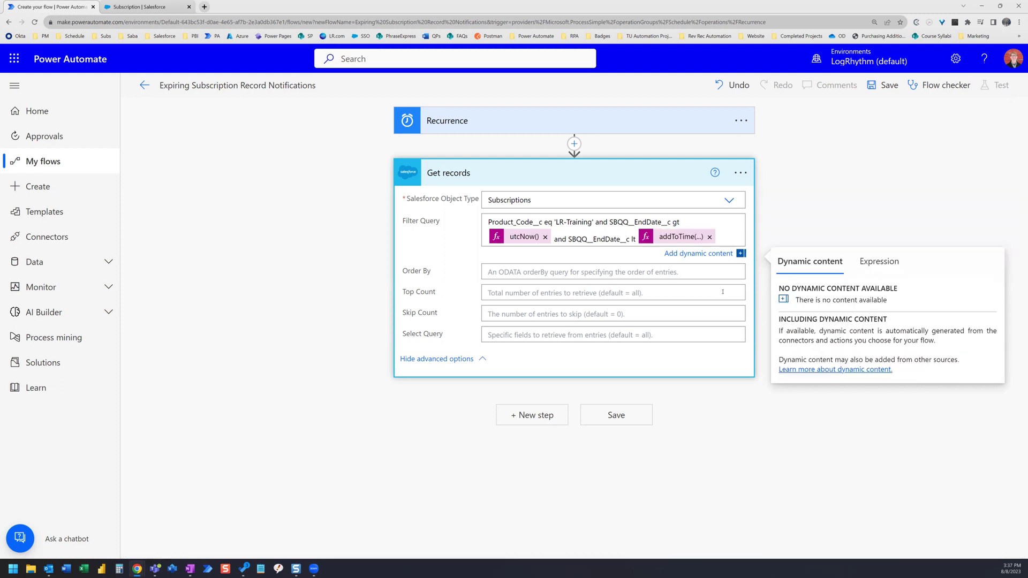
click(773, 236)
Rename the Get records action as "Get records: Subscriptions".
click(740, 172)
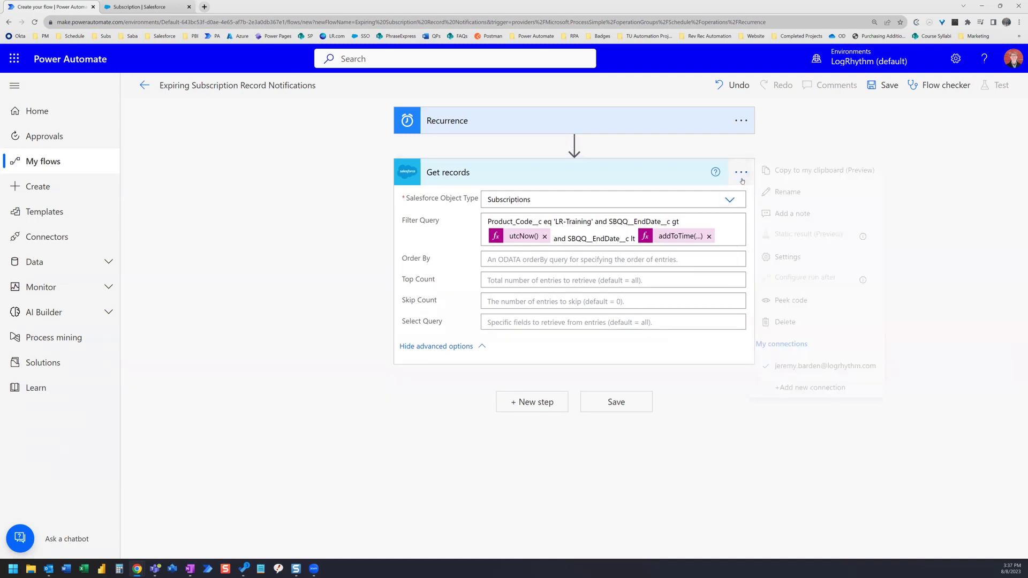
click(794, 200)
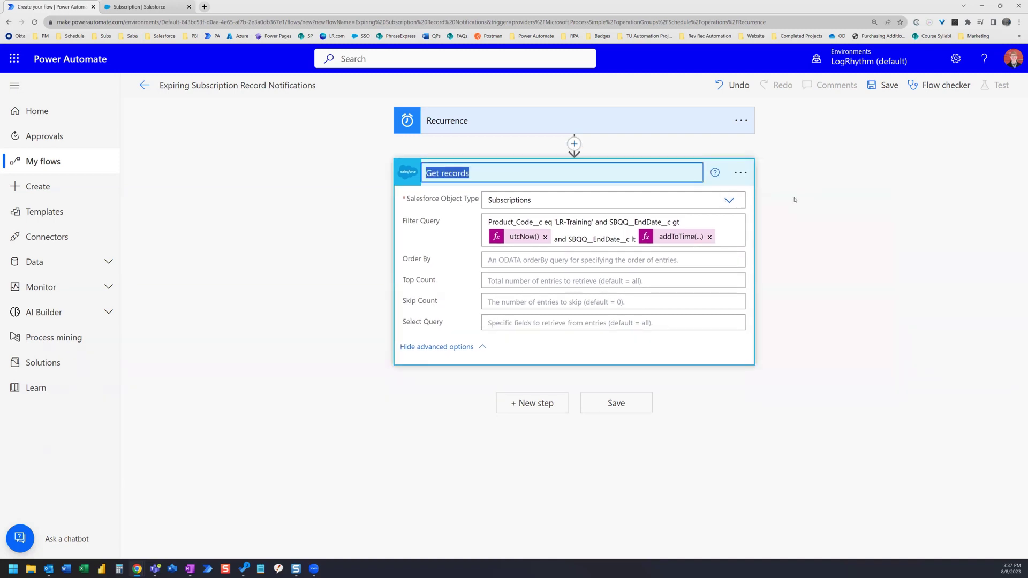
key(End)
text(: Subscriptions)
key(Return)
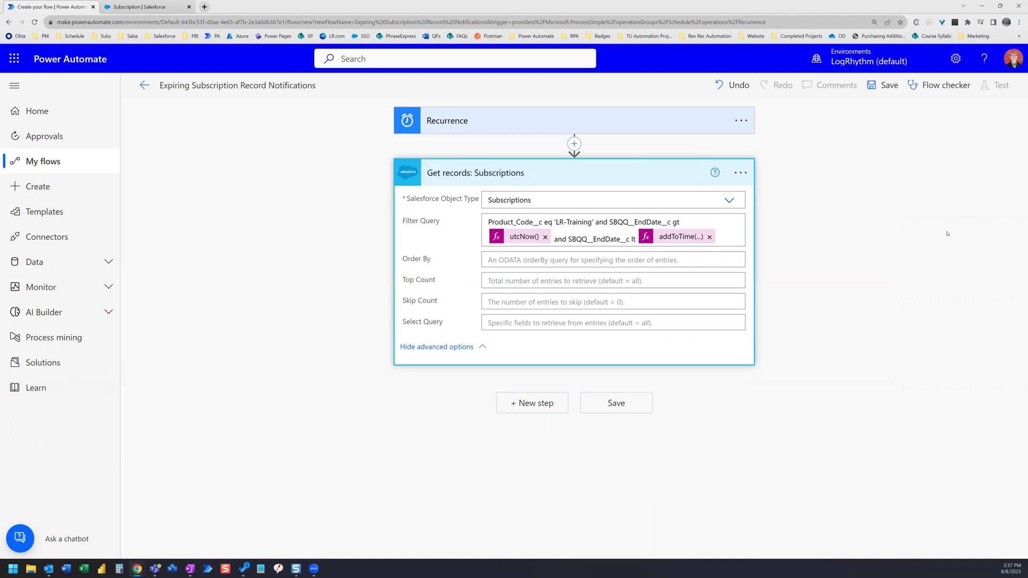
Save the flow and run a manual test of it.
click(878, 90)
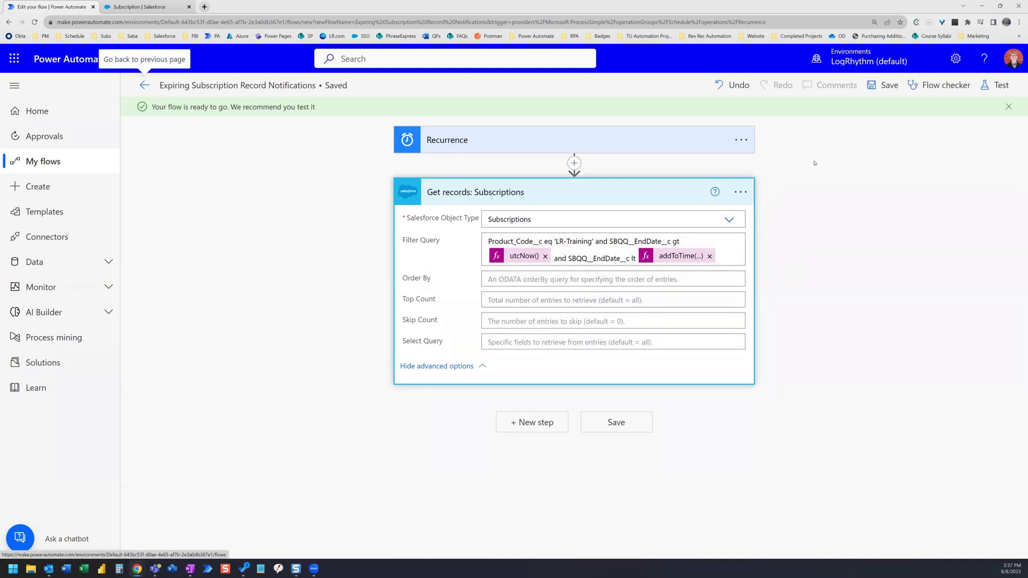
click(998, 85)
click(803, 114)
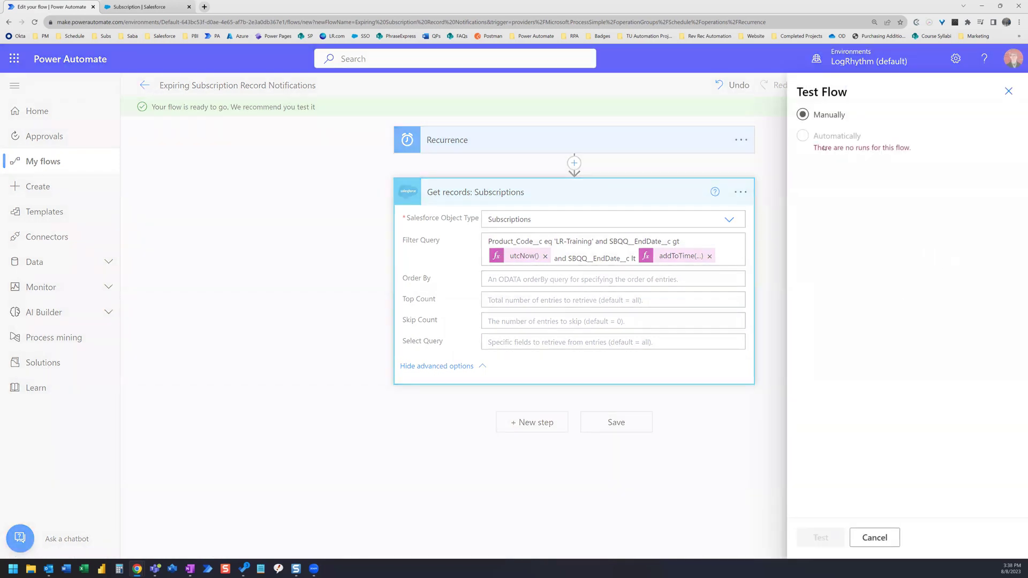
click(822, 537)
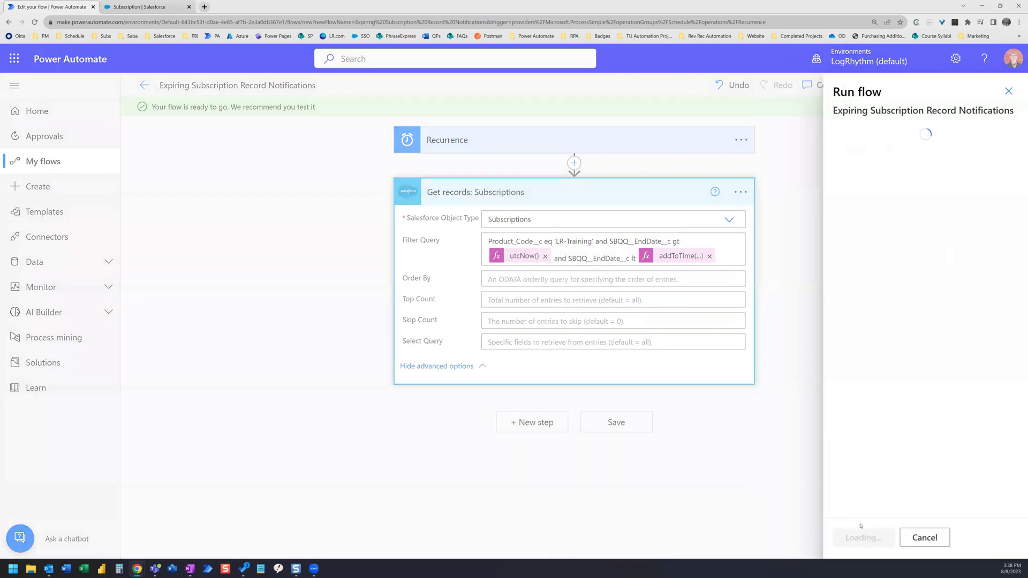
click(858, 537)
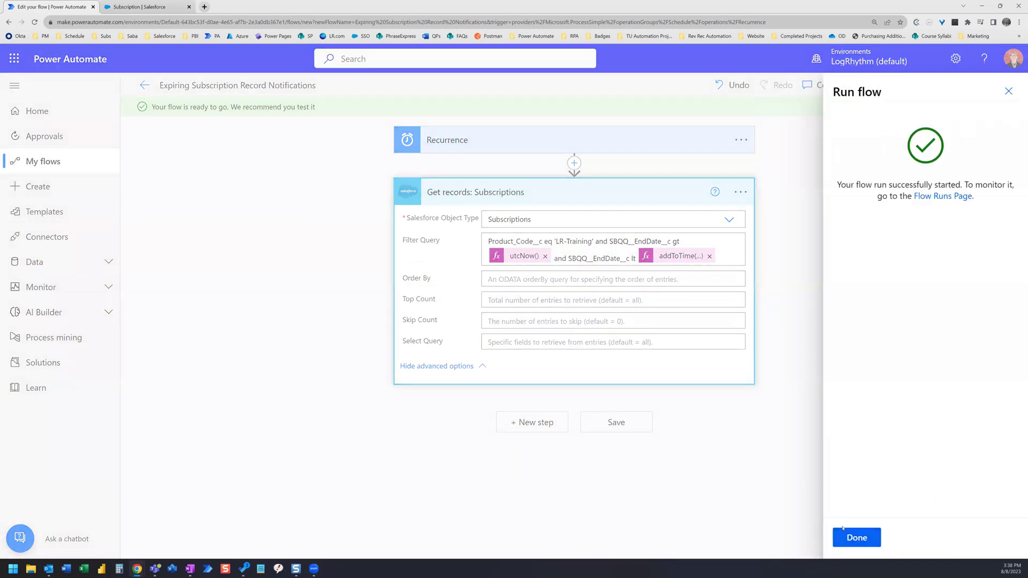
click(857, 537)
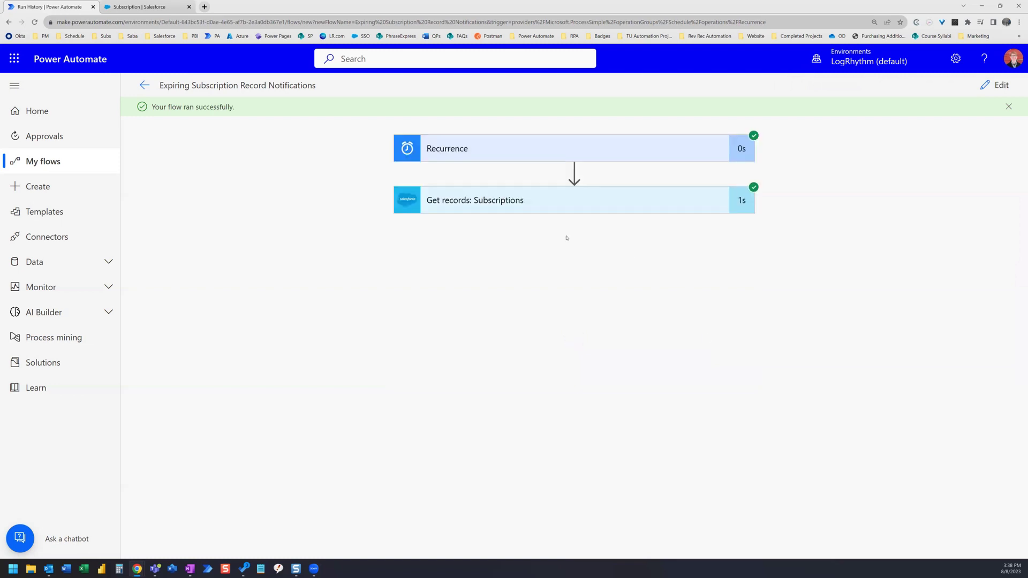
Examine the raw output of the Get records: Subscriptions action from the test run, and return to the run page.
click(526, 210)
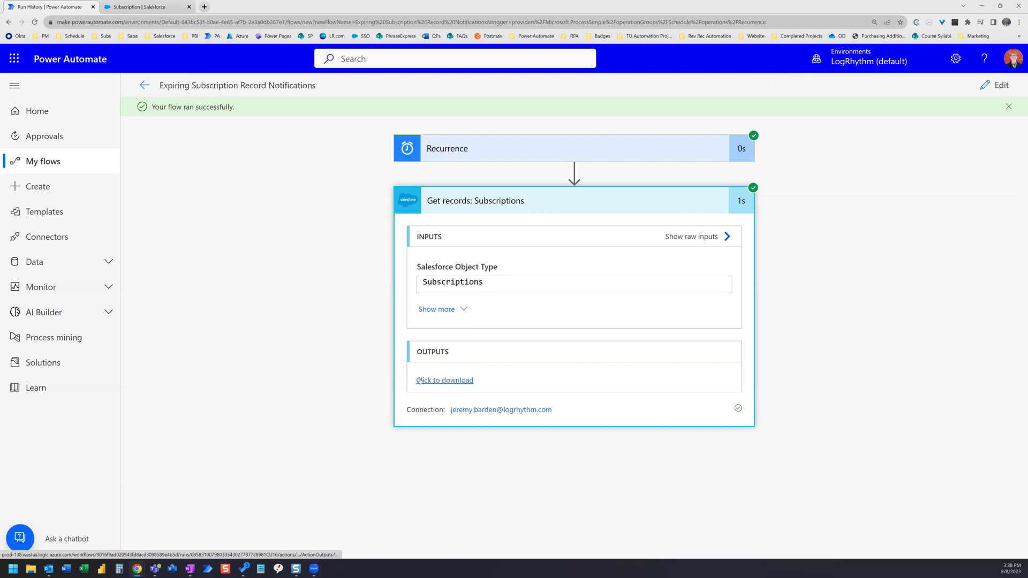
click(442, 380)
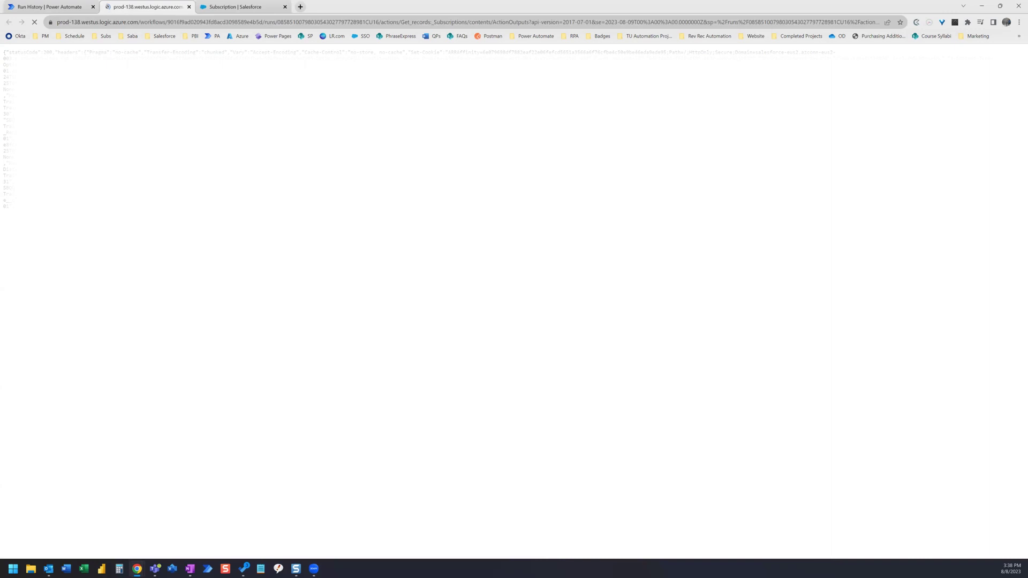
key(ctrl+a)
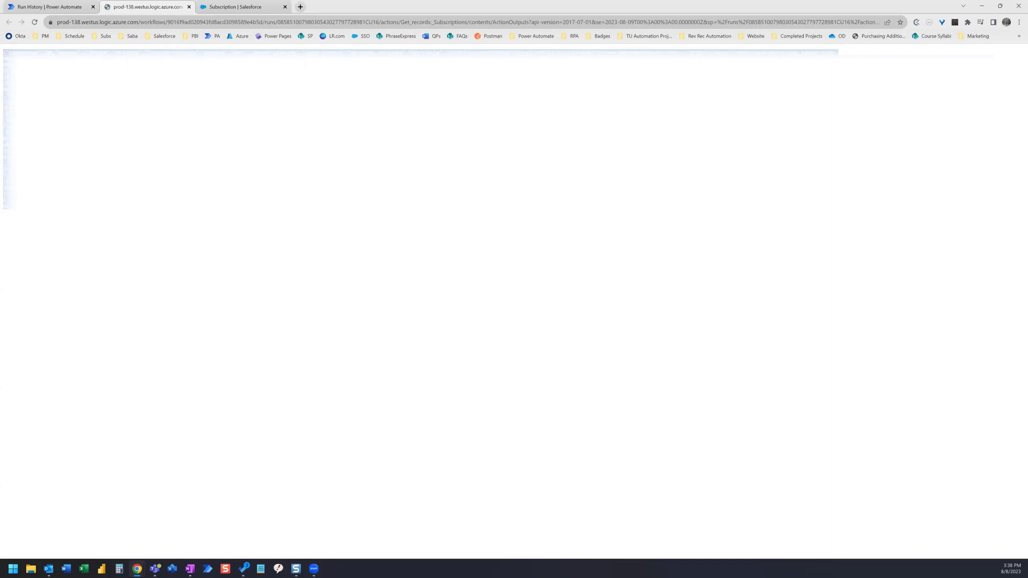
key(ctrl+shift+Tab)
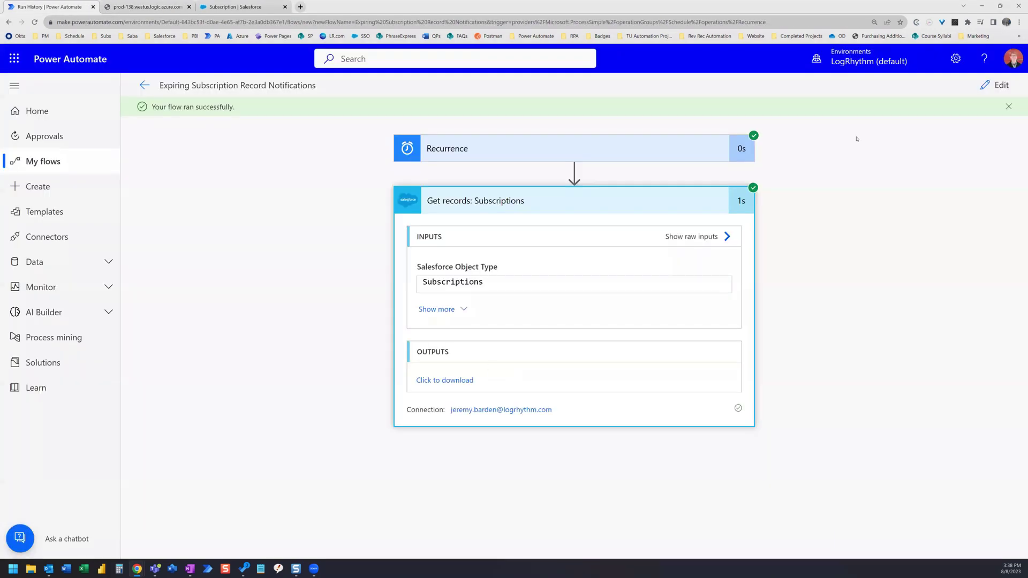
Reopen the flow for editing and add a Salesforce Get record action after Get records: Subscriptions.
click(997, 85)
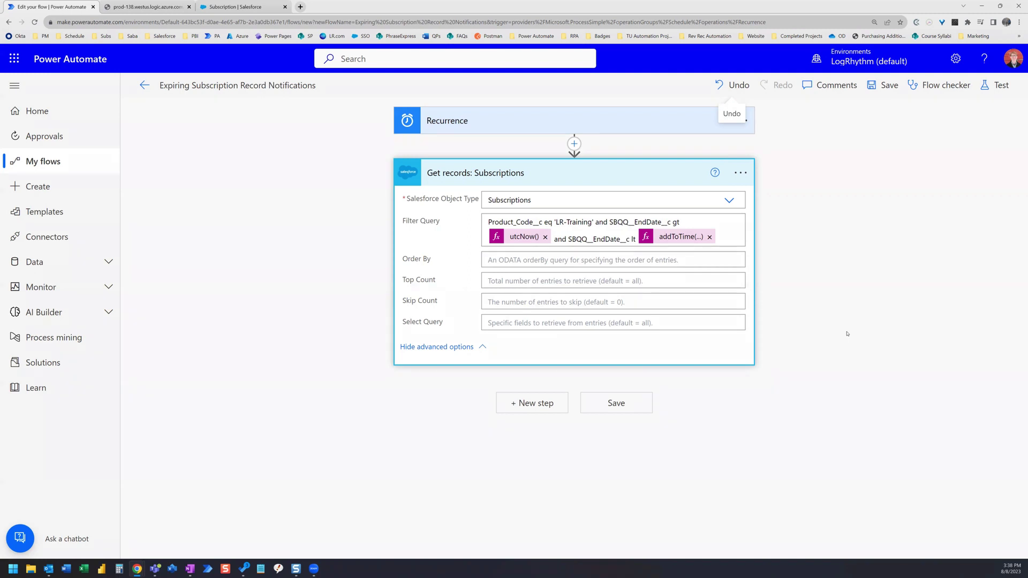
click(530, 410)
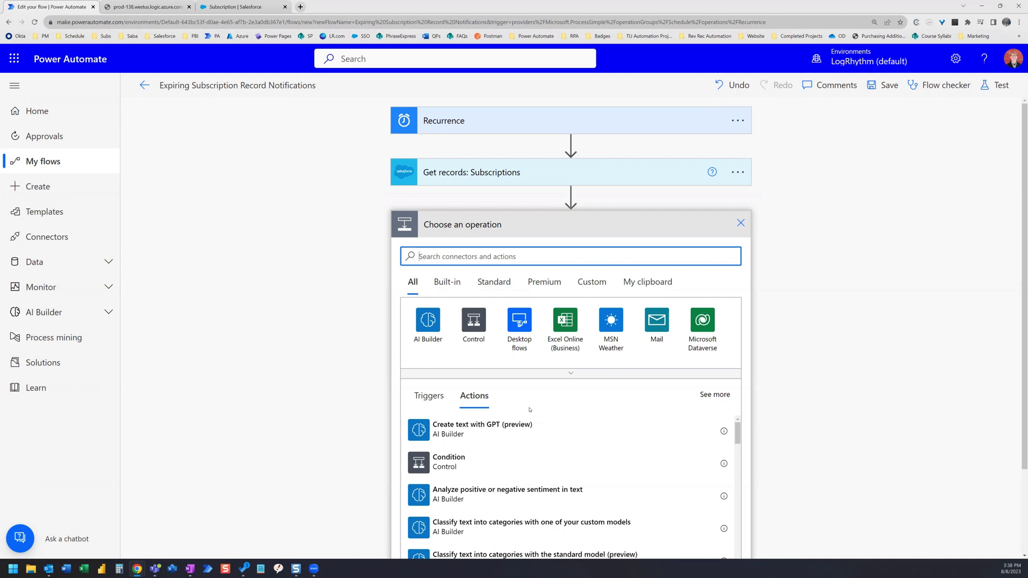
text(salesforce)
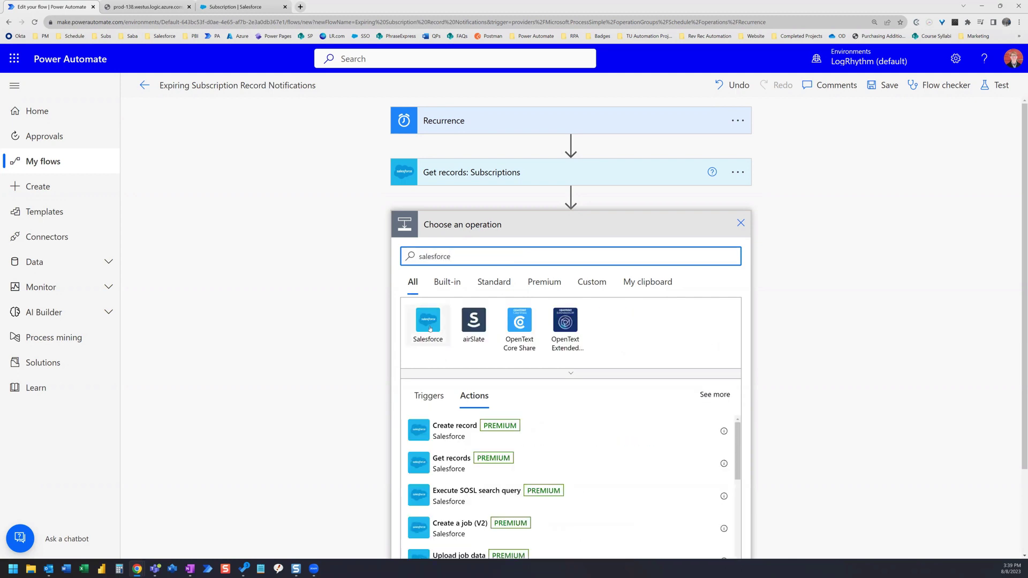
click(425, 323)
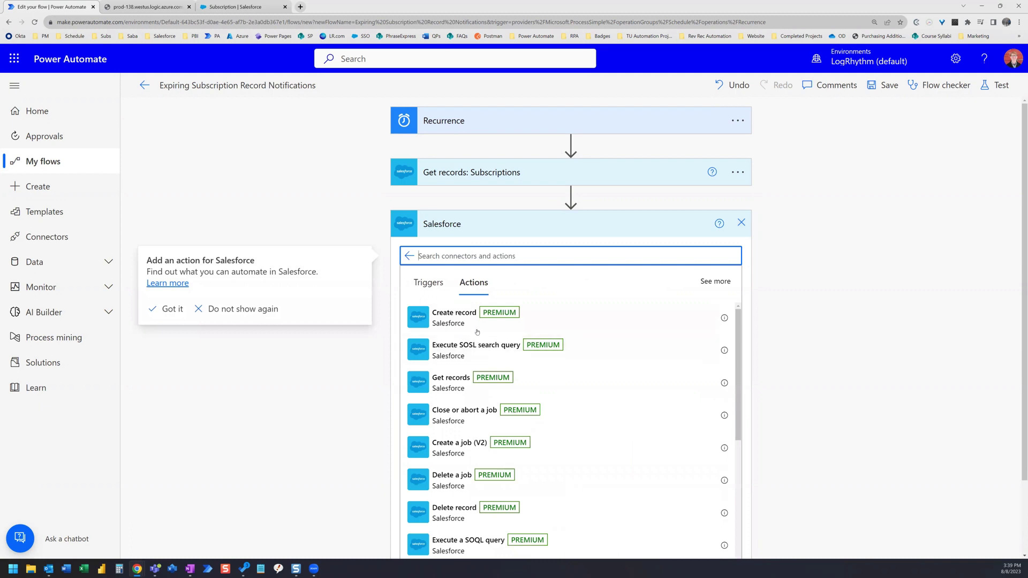
scroll(477, 332, down, 6)
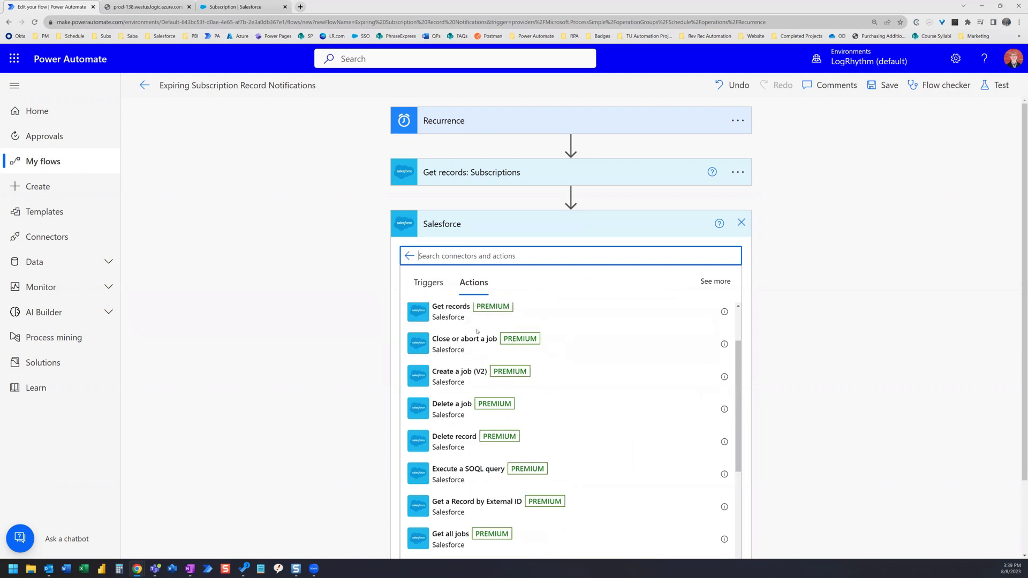
click(465, 425)
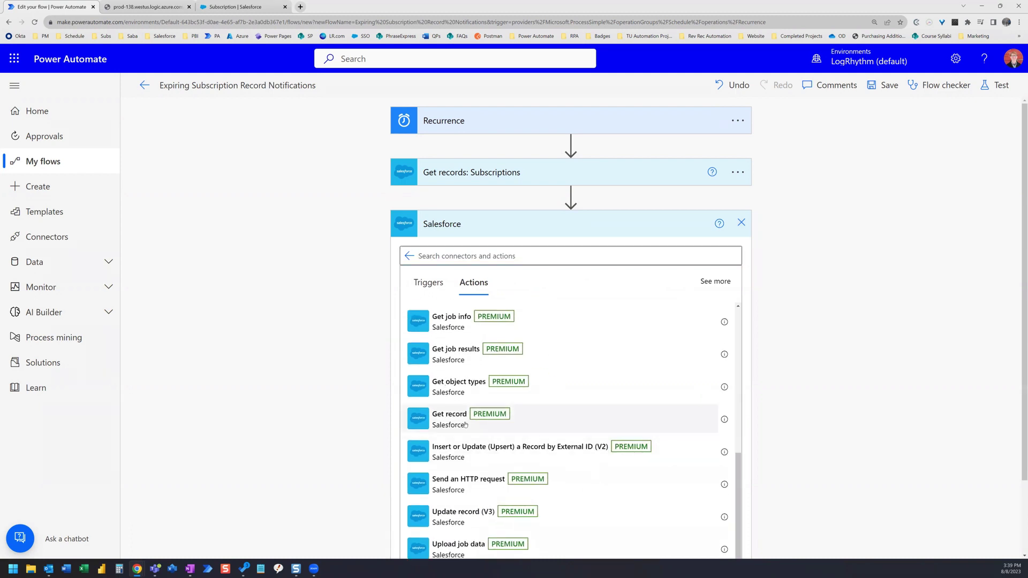
Set the Get record action's Salesforce object type to Accounts and its Record Id to the Subscription Account dynamic value.
click(517, 254)
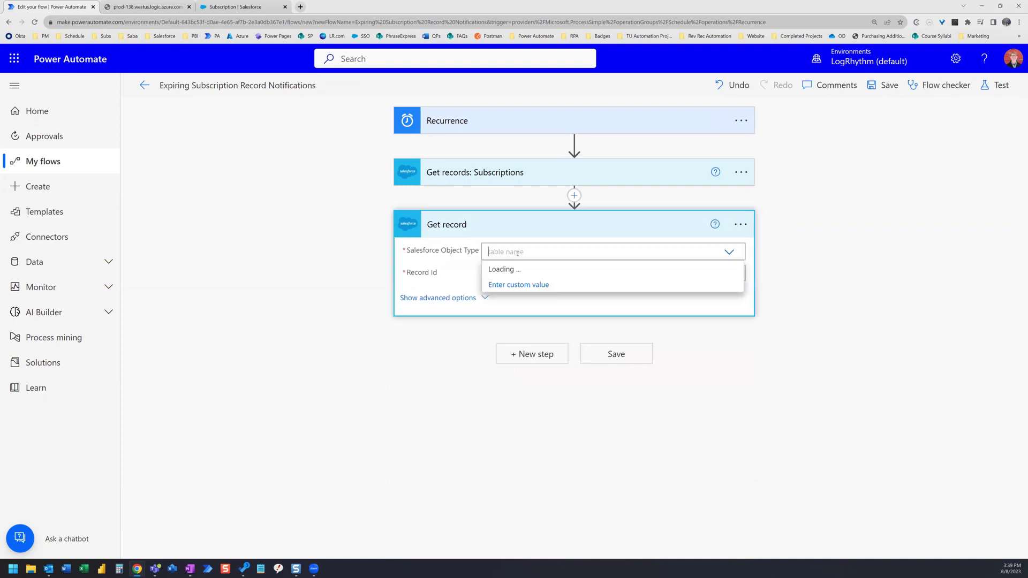
text(account)
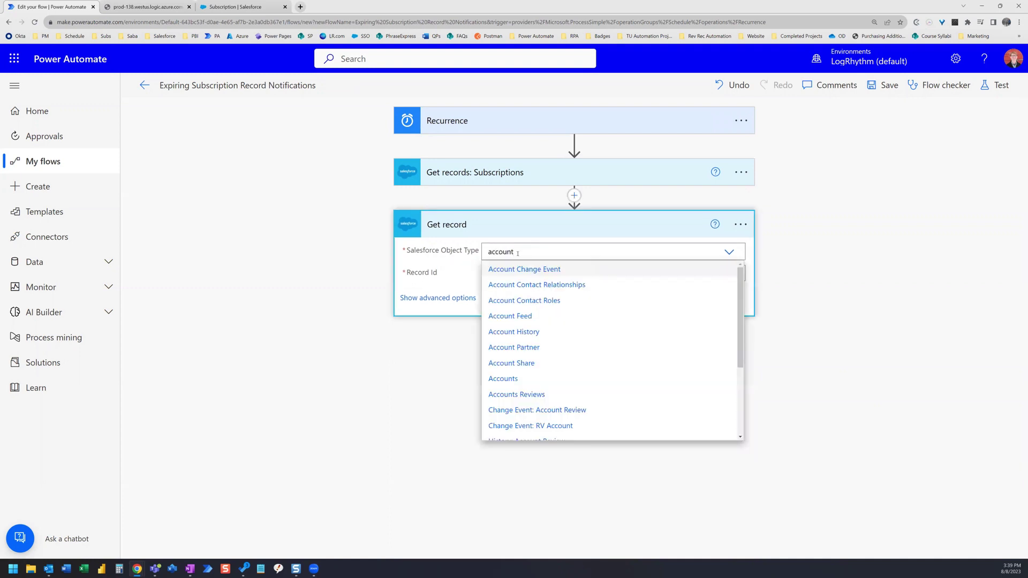
text(s)
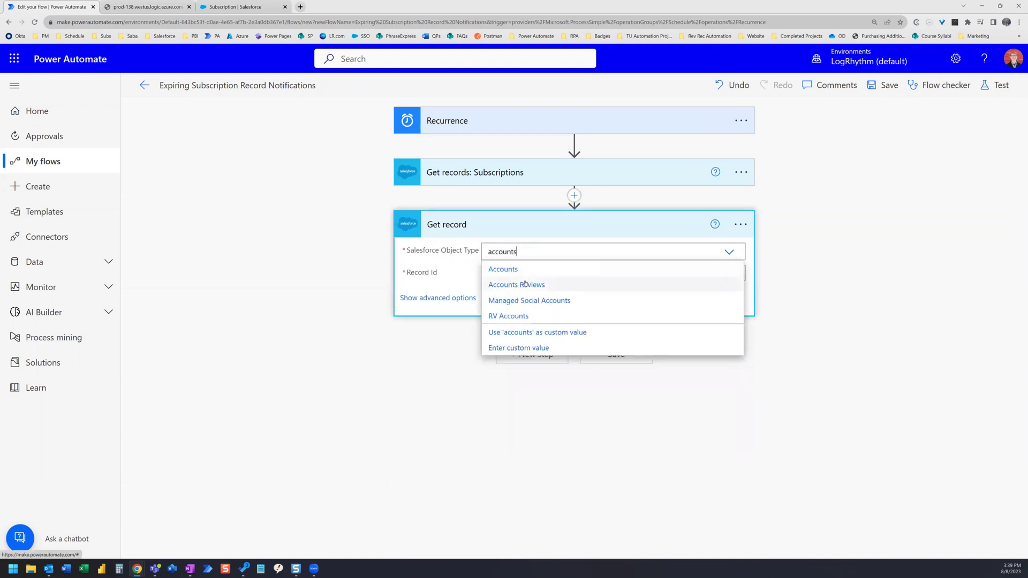
click(523, 275)
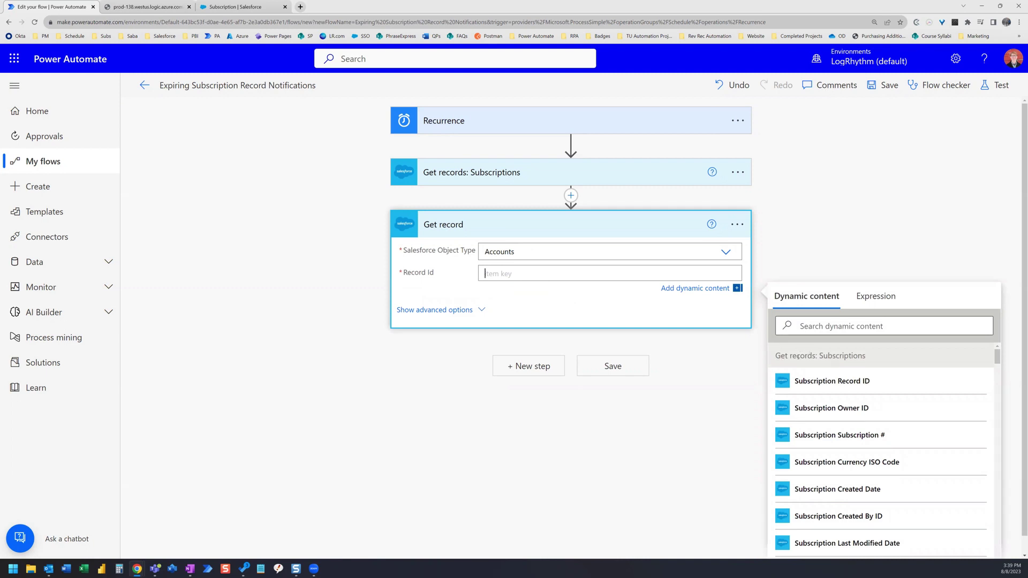
click(851, 326)
text(a)
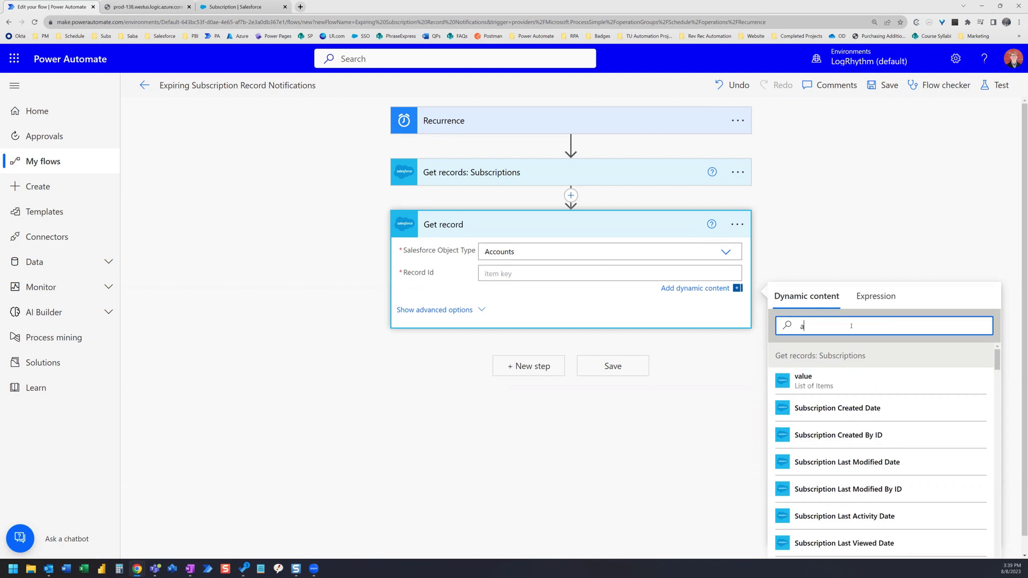
text(ccount)
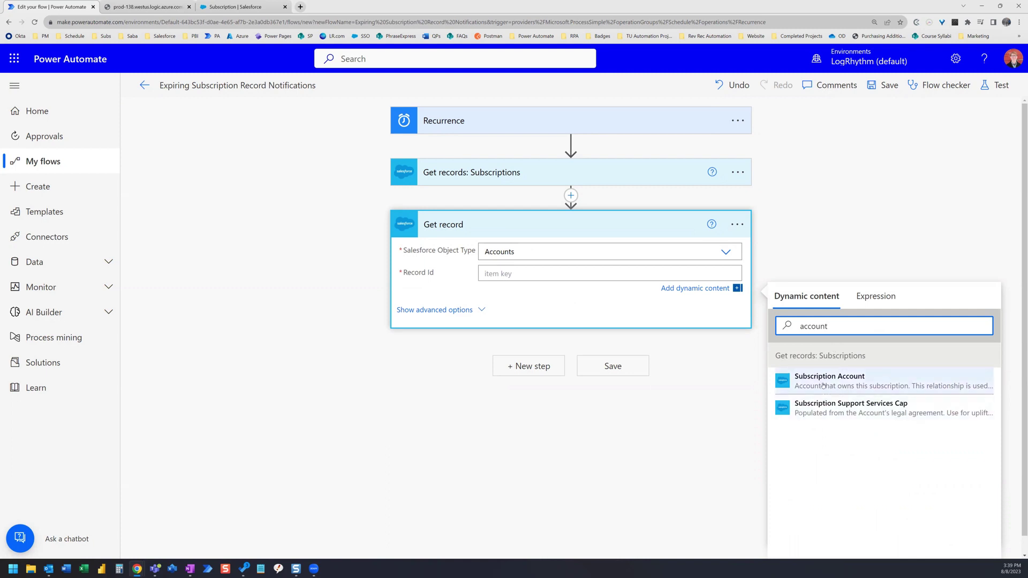
click(843, 385)
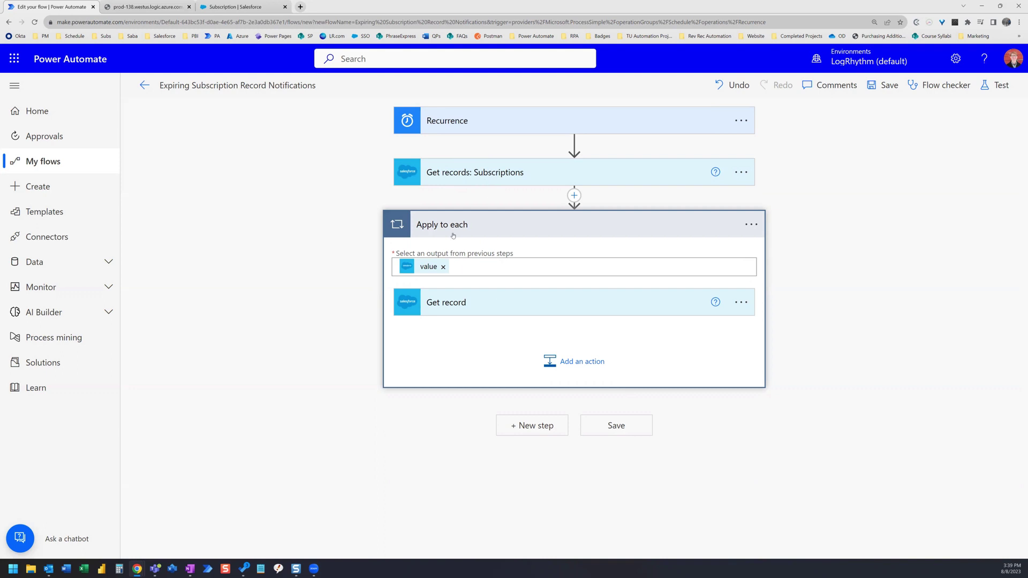
Start a new action inside the Apply to each loop and rename the existing Get record action as "Get record: Account".
mouse_move(427, 269)
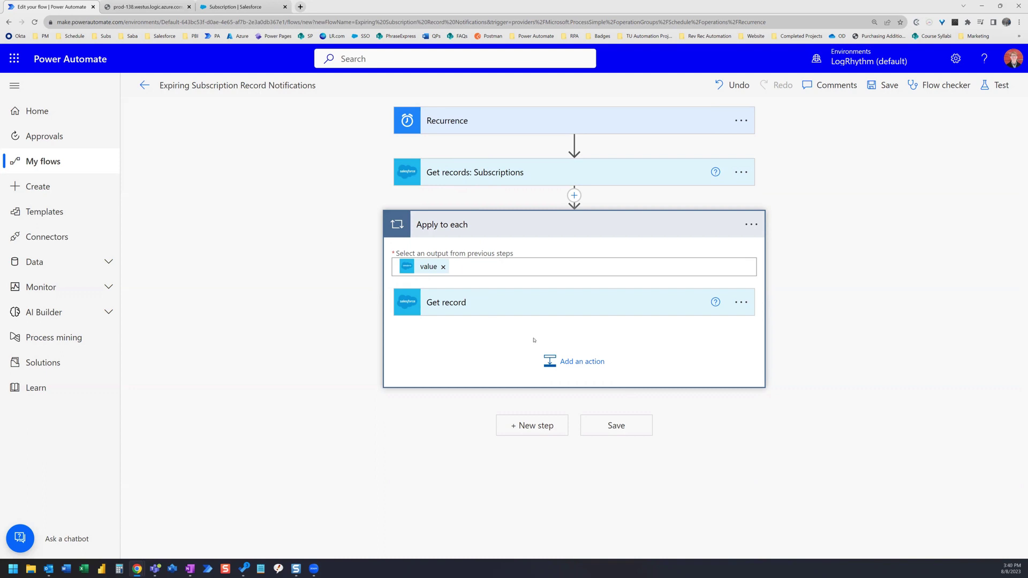
click(595, 369)
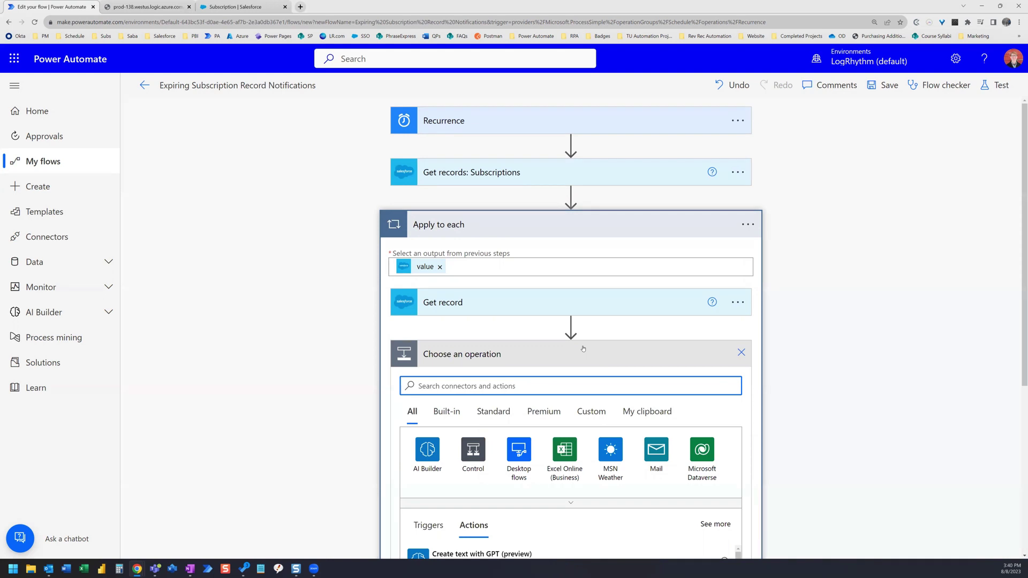
scroll(594, 340, down, 1)
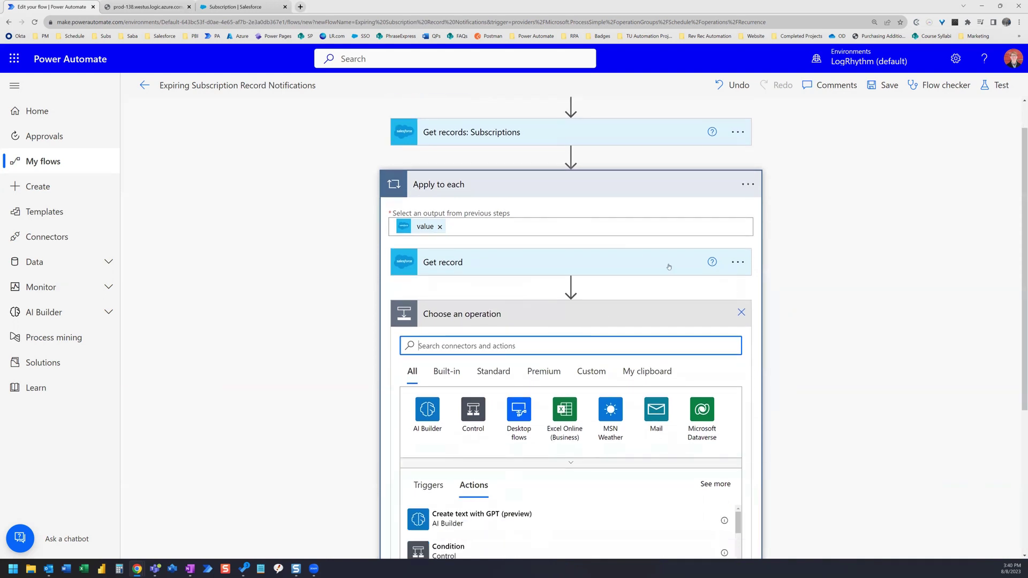
click(738, 262)
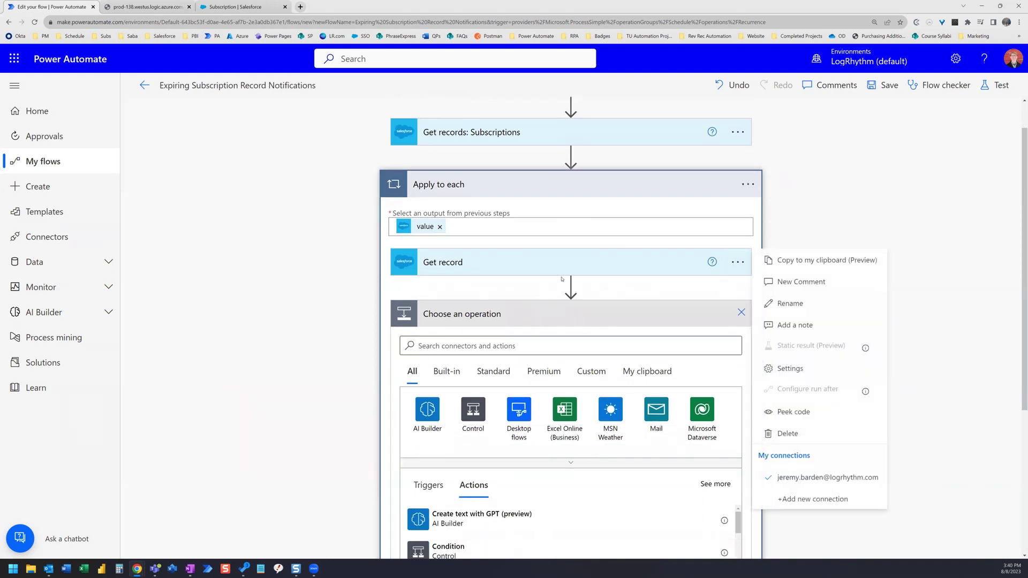
click(790, 303)
click(499, 263)
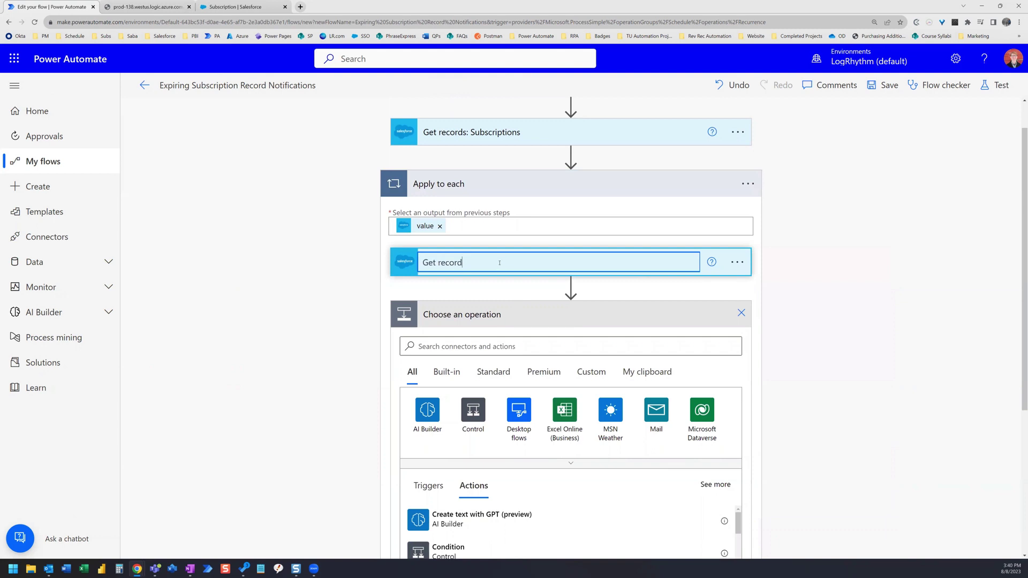
text(: Account)
key(Return)
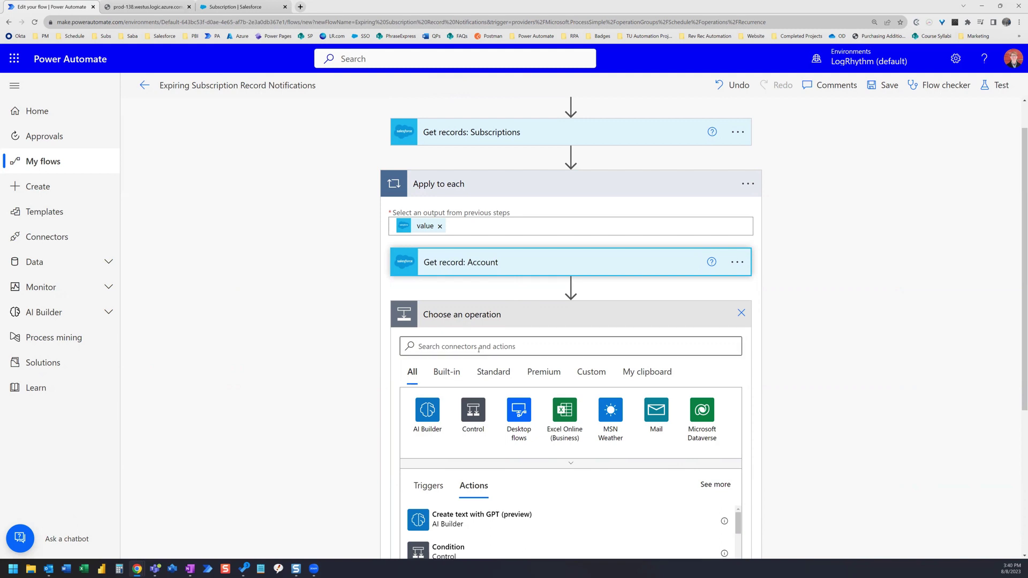
Choose the Salesforce Get record operation for the new action below Get record: Account in the loop.
click(479, 346)
text(salesforce)
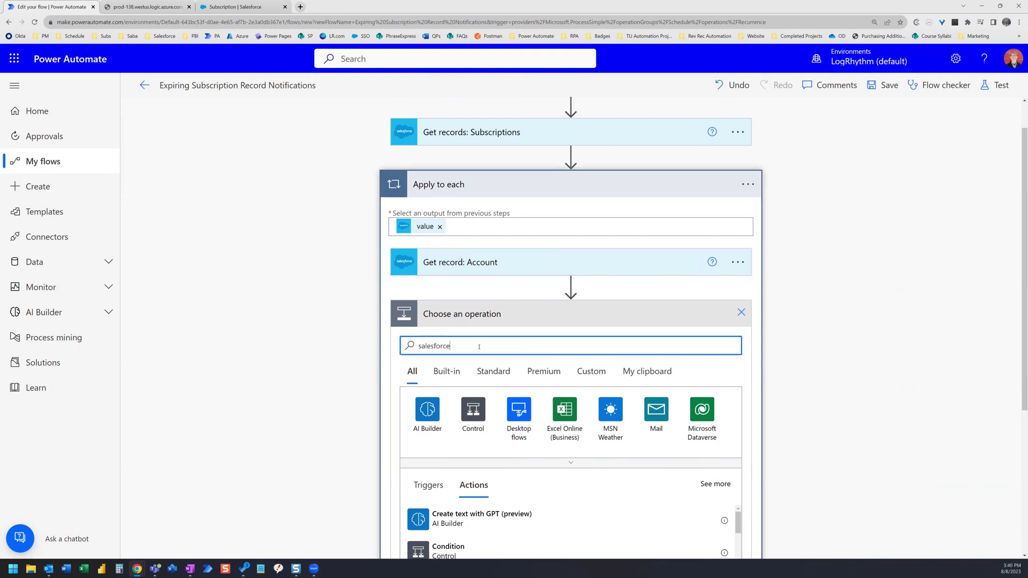
click(431, 420)
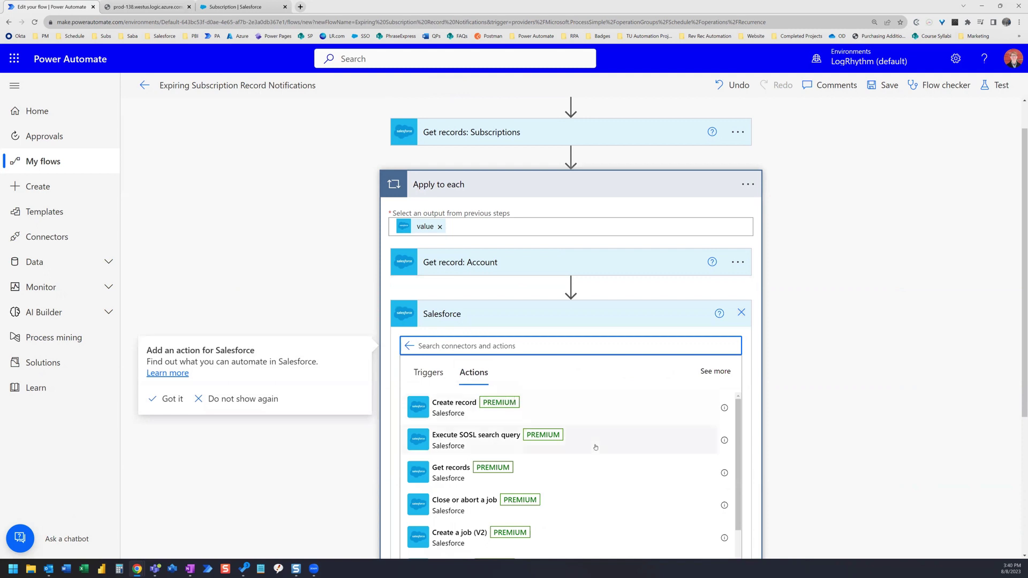
text(get record)
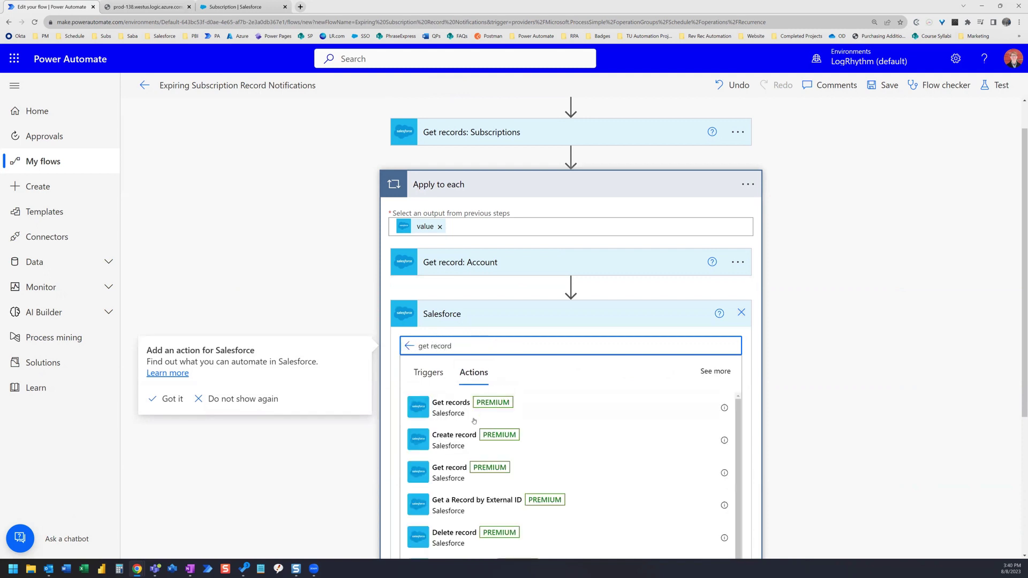
click(462, 476)
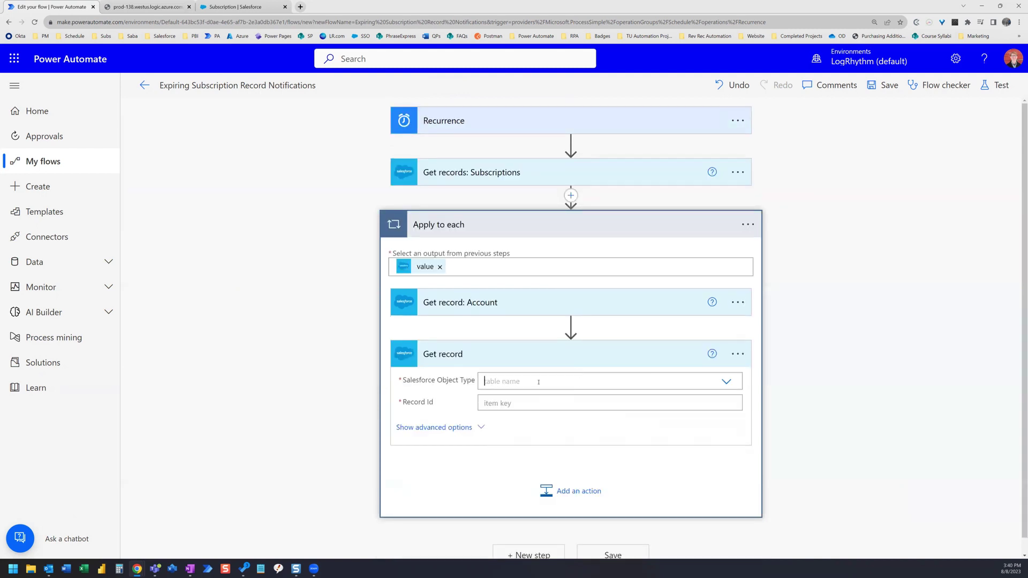
Set the Salesforce object type of the second Get record action to Contracts.
click(539, 382)
text(contract)
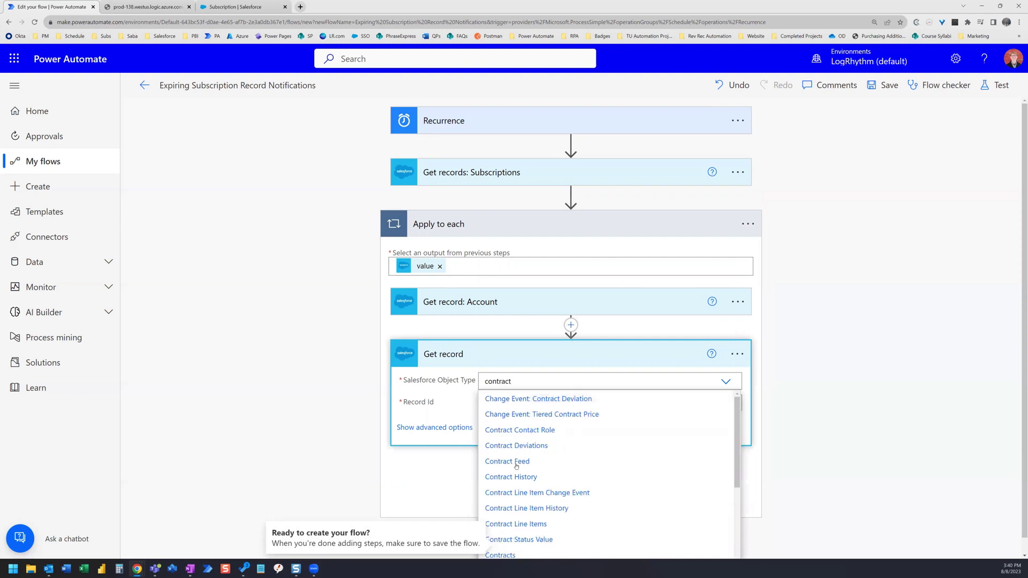
scroll(517, 496, down, 3)
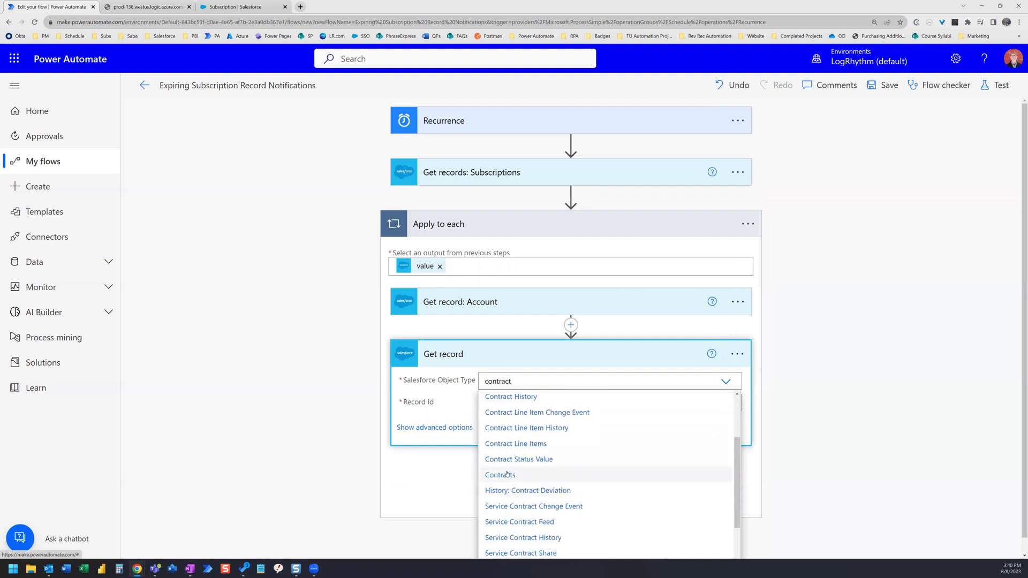
click(505, 474)
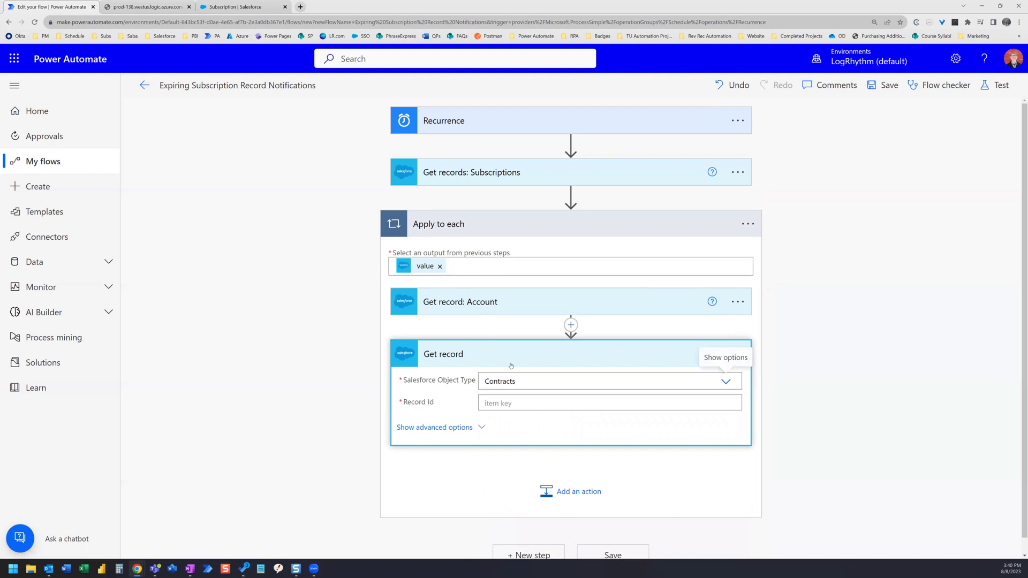
Set the Record Id of the Contracts Get record action to the Subscription Contract dynamic value from Get records: Subscriptions.
click(517, 401)
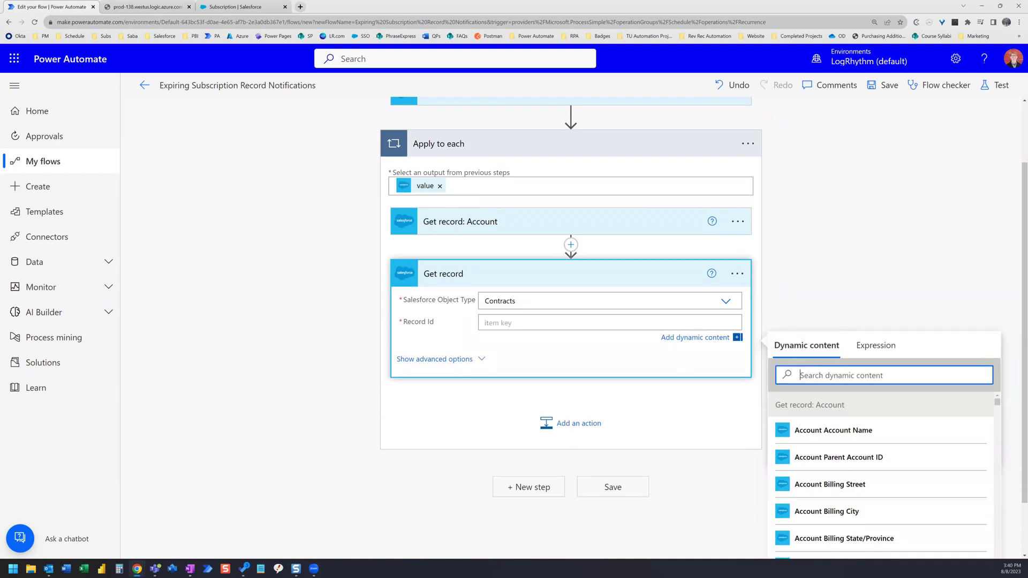
text(contract)
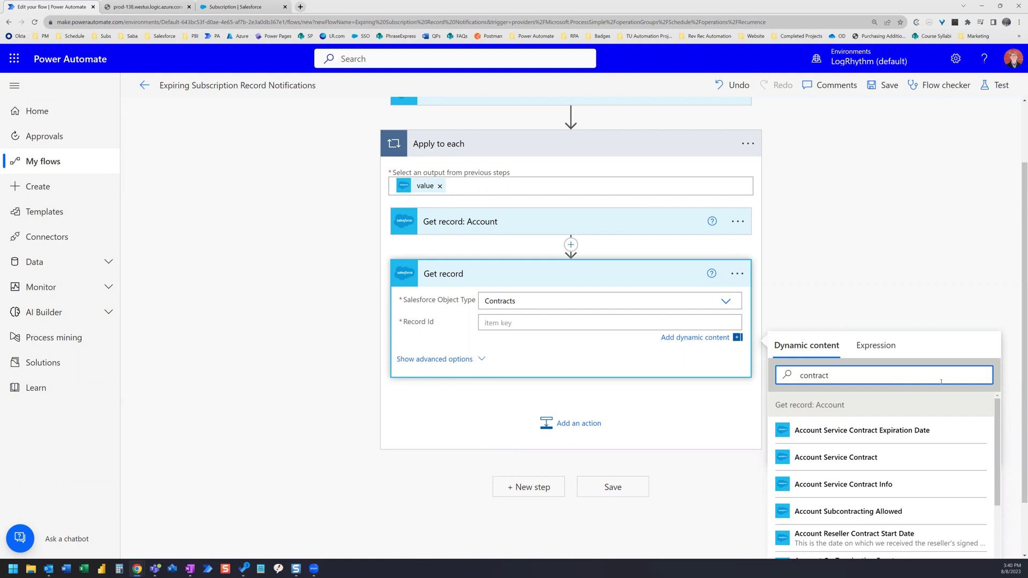
scroll(976, 326, down, 1)
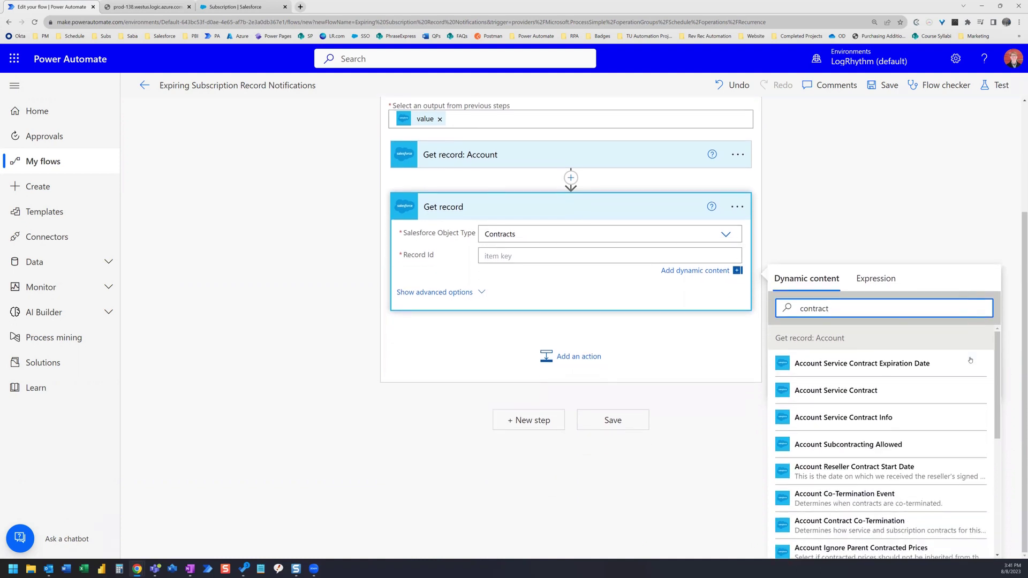
scroll(974, 368, up, 1)
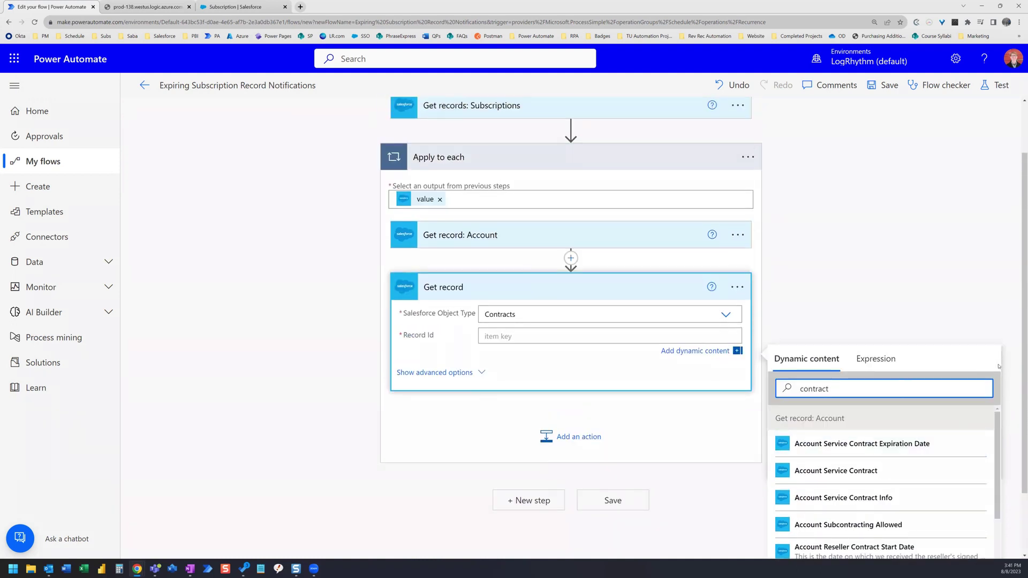
scroll(1011, 371, down, 1)
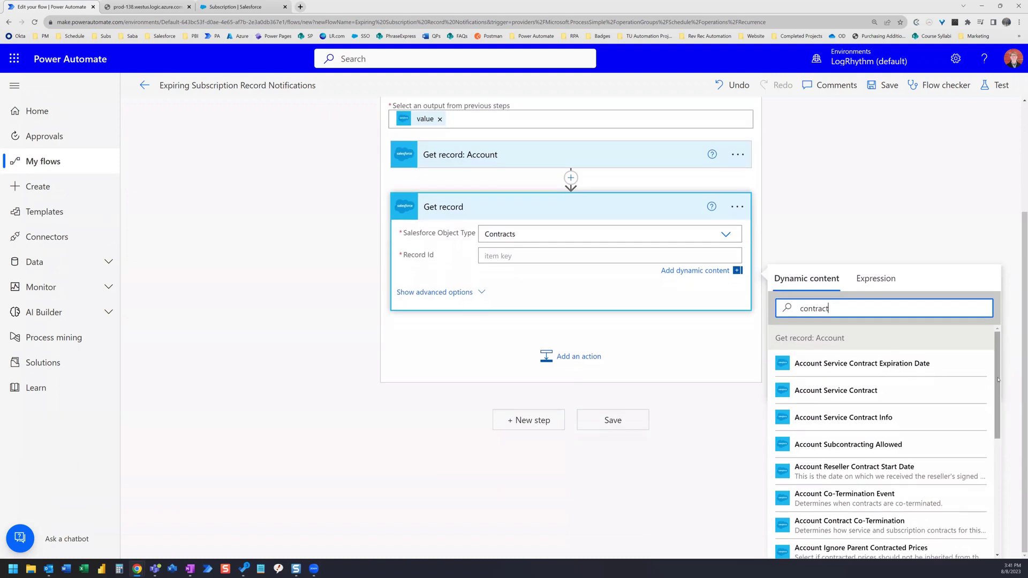
drag(998, 379, 1000, 485)
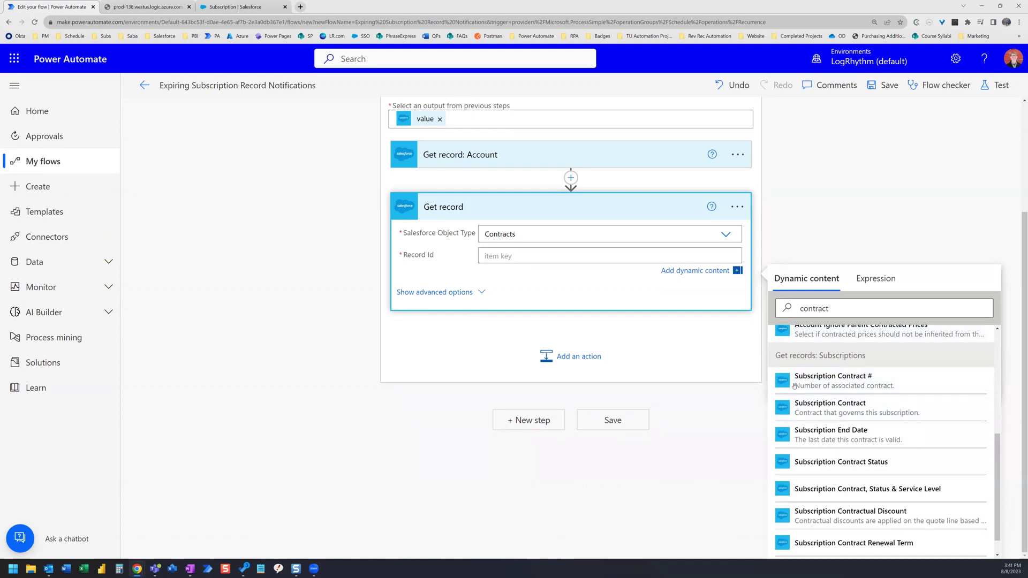
click(929, 415)
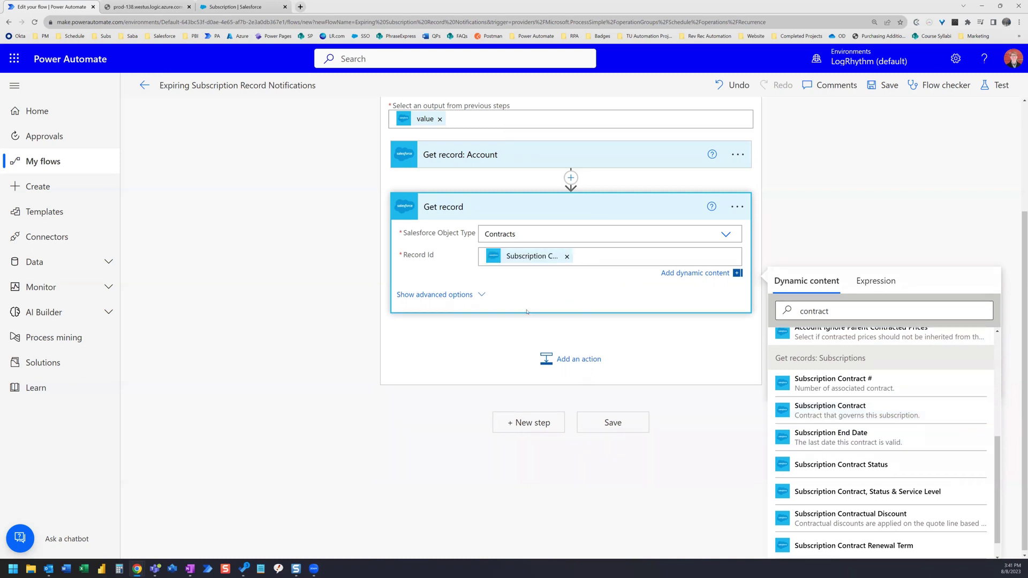
Rename the Contracts Get record action in the loop as "Get record: Contract".
click(739, 208)
scroll(741, 209, up, 2)
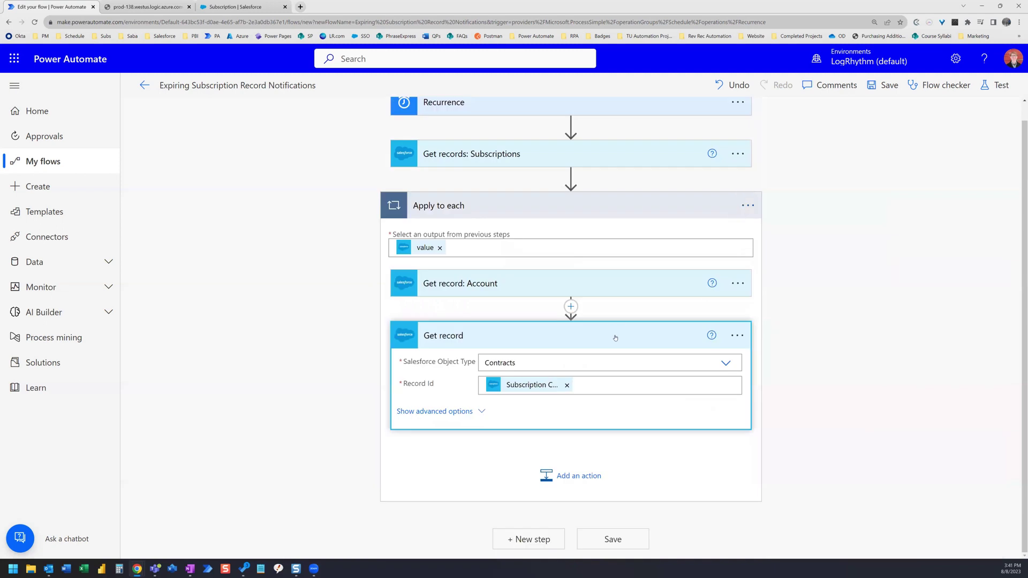
click(737, 335)
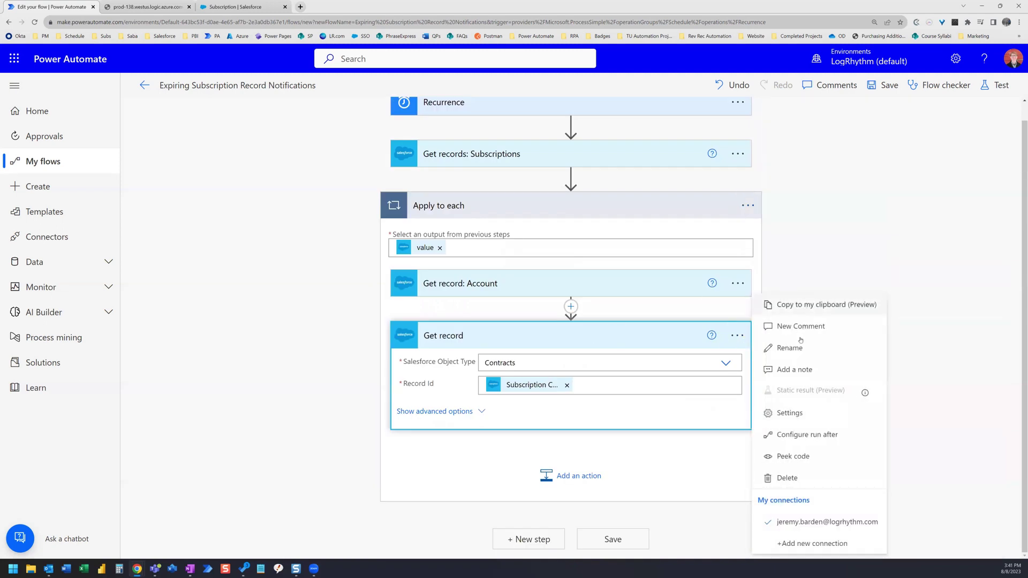
click(757, 347)
click(495, 334)
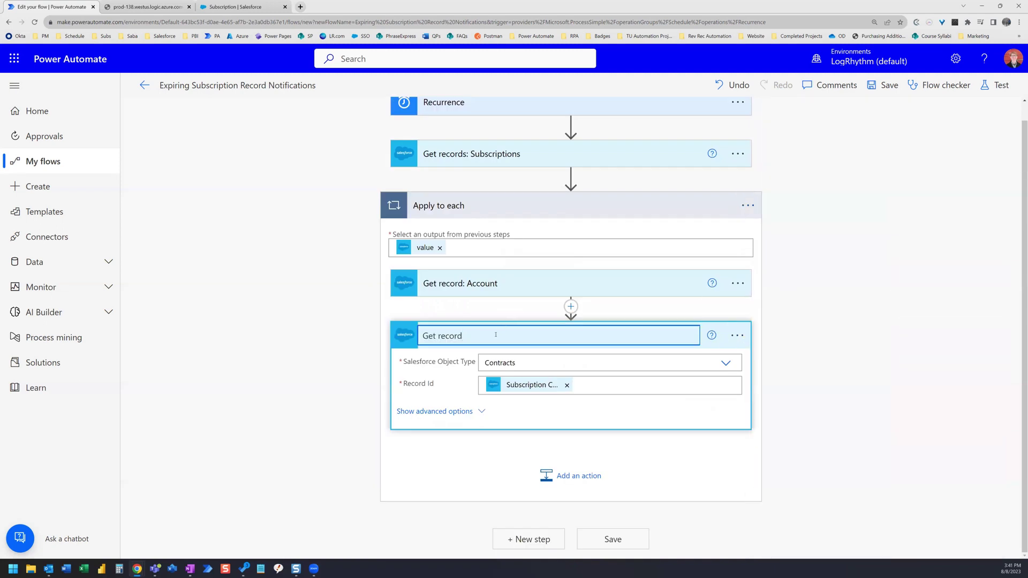
text(: Contract)
key(Return)
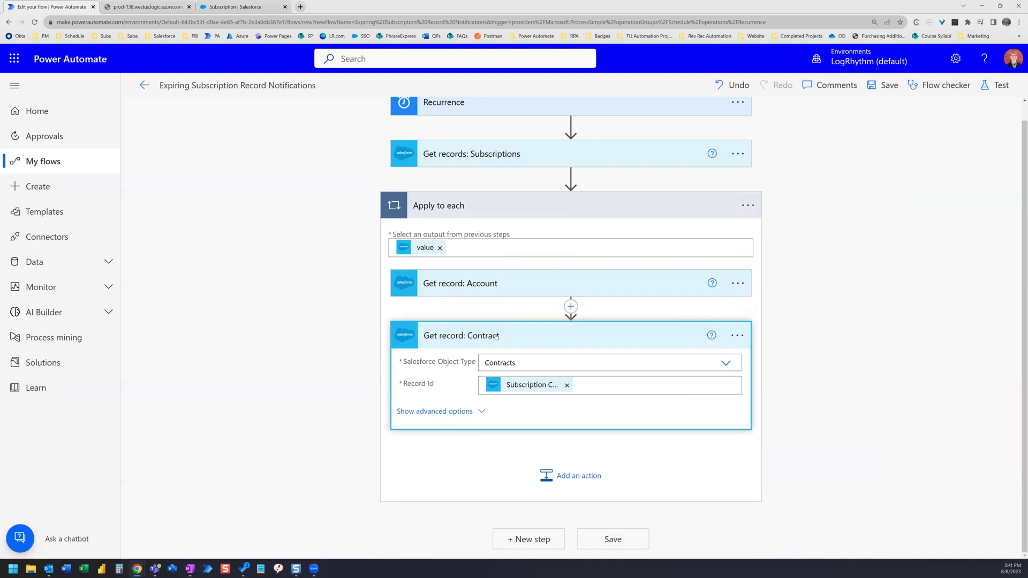
Add another Salesforce Get record action below Get record: Contract inside the Apply to each loop.
click(571, 475)
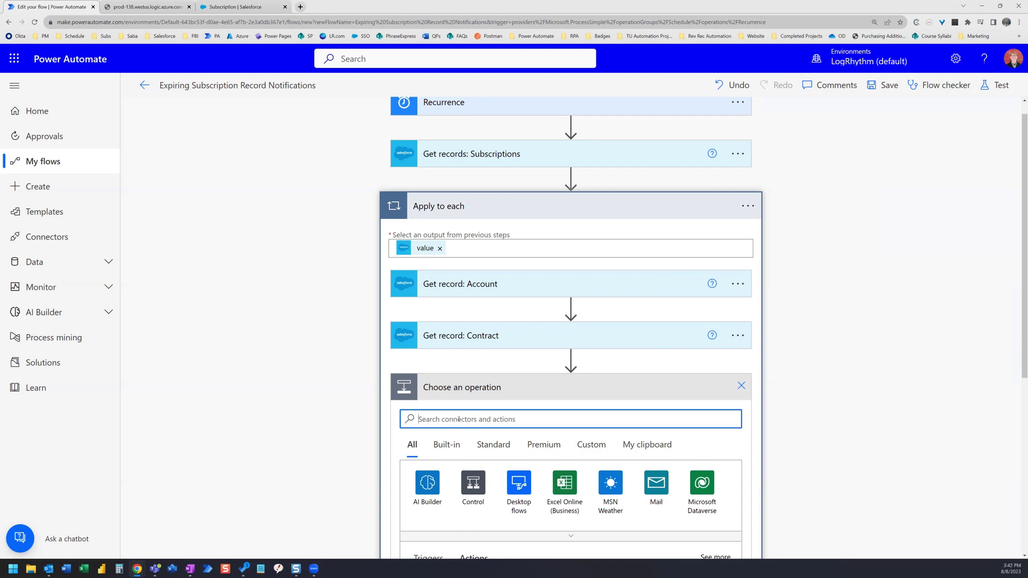
text(sal)
key(BackSpace)
key(BackSpace)
key(BackSpace)
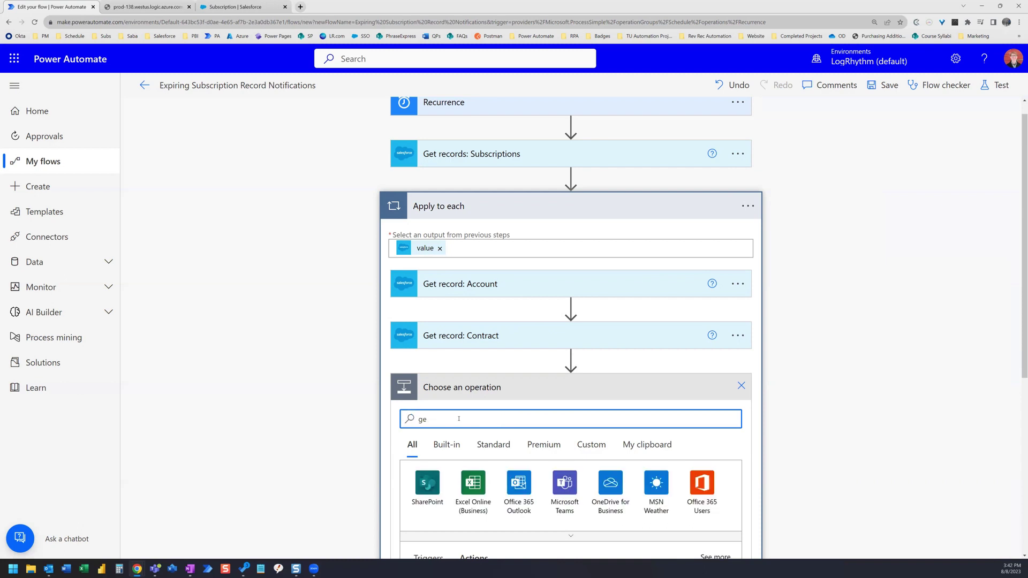
text(salesforce)
scroll(537, 442, down, 3)
click(427, 361)
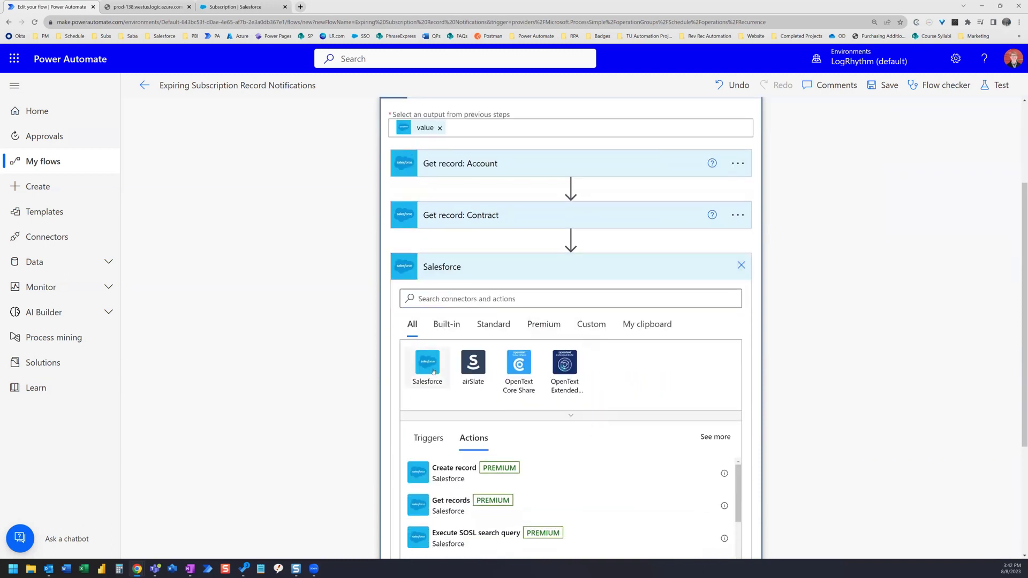
text(get record)
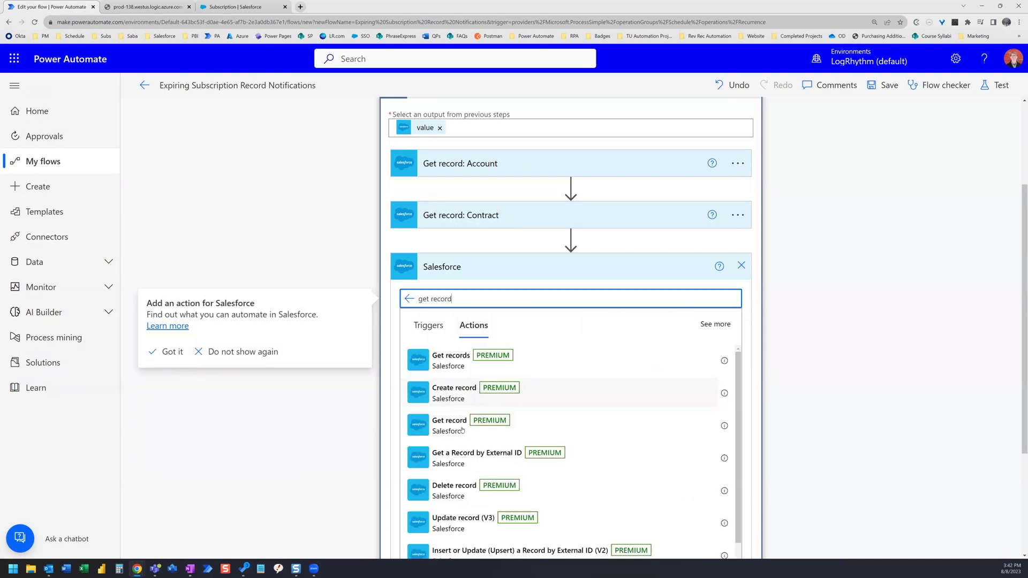
click(449, 423)
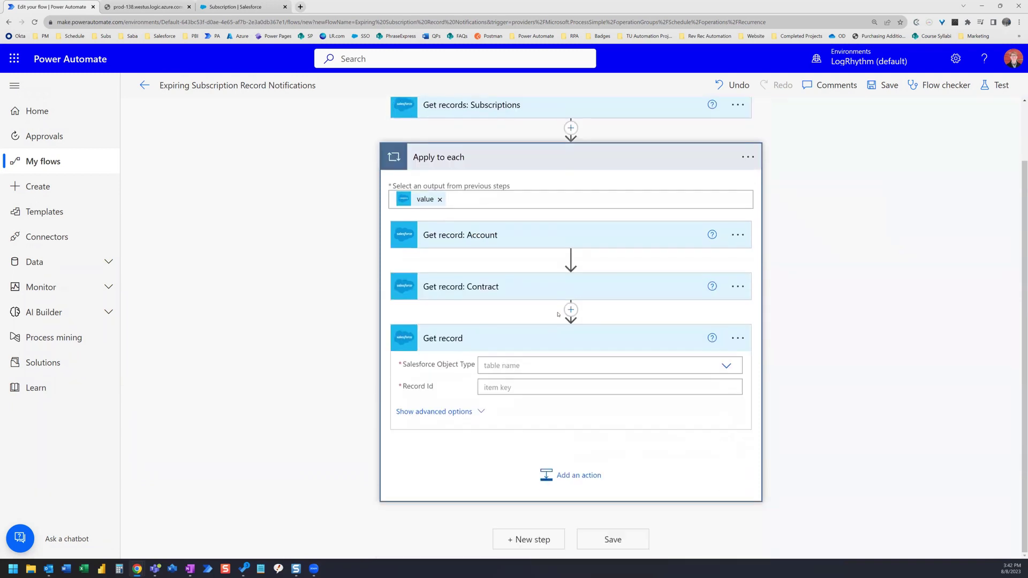
Set the Salesforce object type of the new Get record action to Contacts.
click(527, 366)
text(contacts)
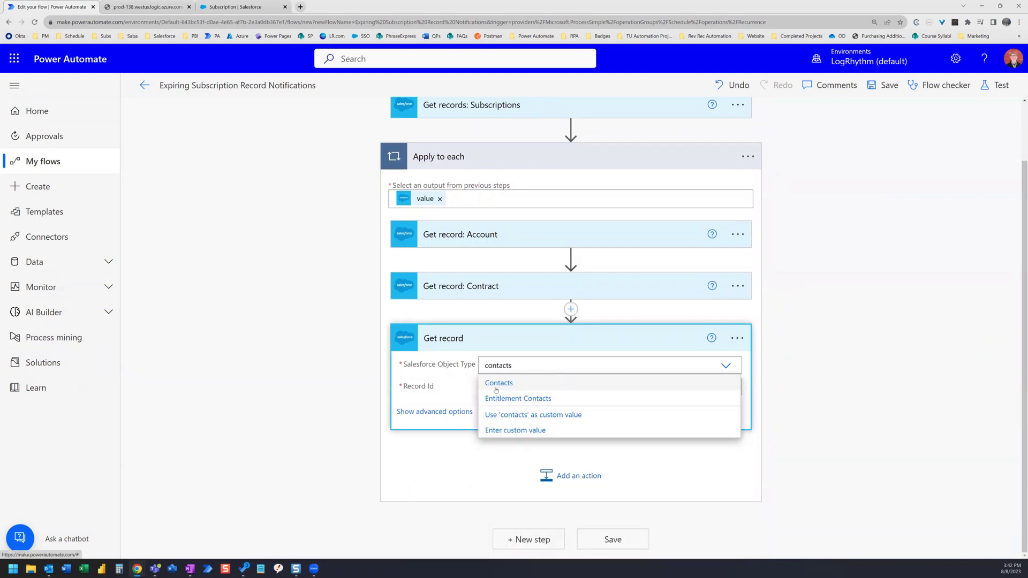
click(496, 387)
Look through the Get record: Contract dynamic content for the new action's Record Id, searching for "contact".
click(499, 389)
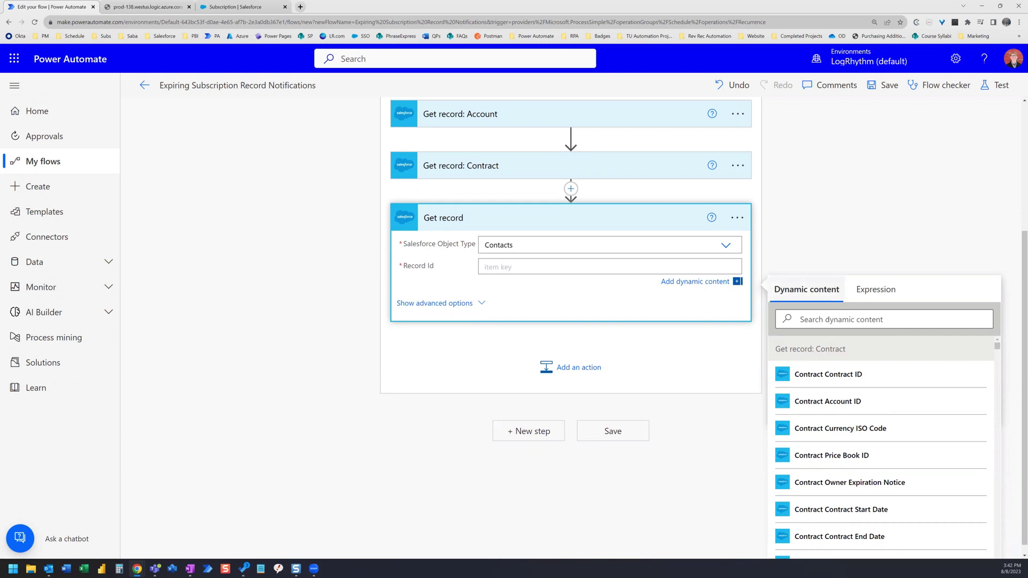
scroll(854, 393, down, 3)
scroll(854, 394, up, 3)
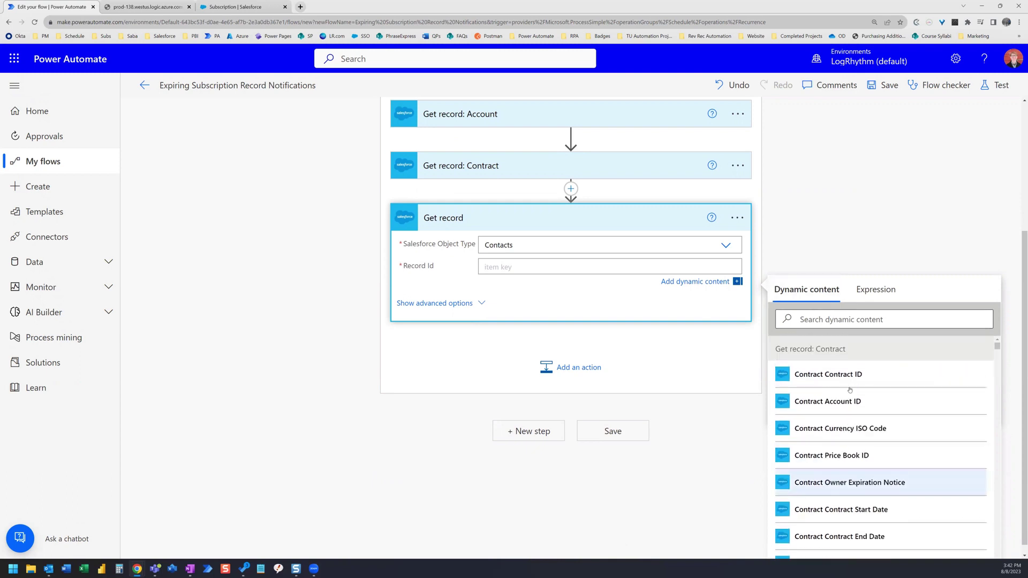
scroll(872, 389, down, 13)
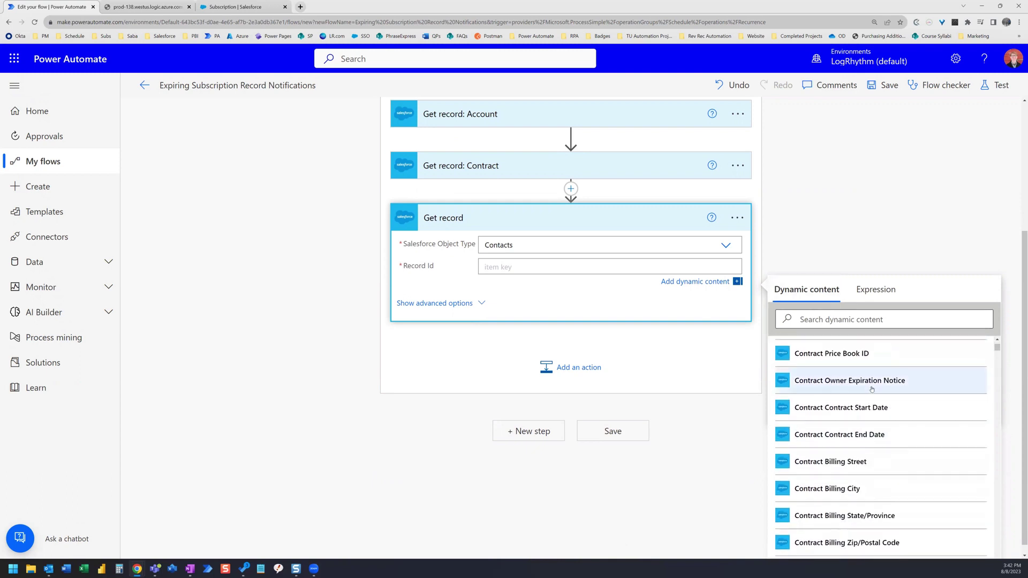
scroll(872, 390, down, 5)
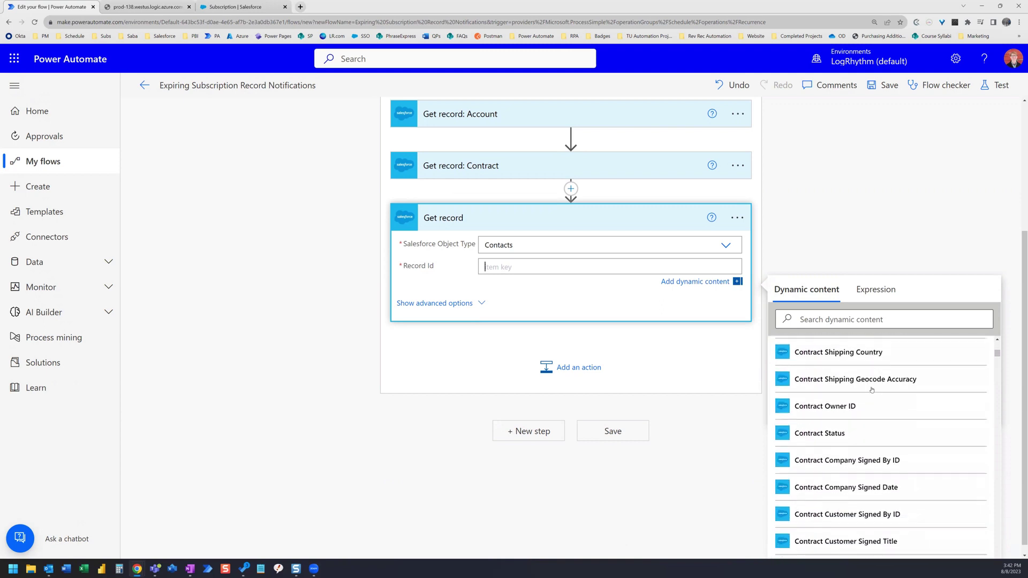
scroll(871, 390, down, 1)
scroll(871, 390, down, 7)
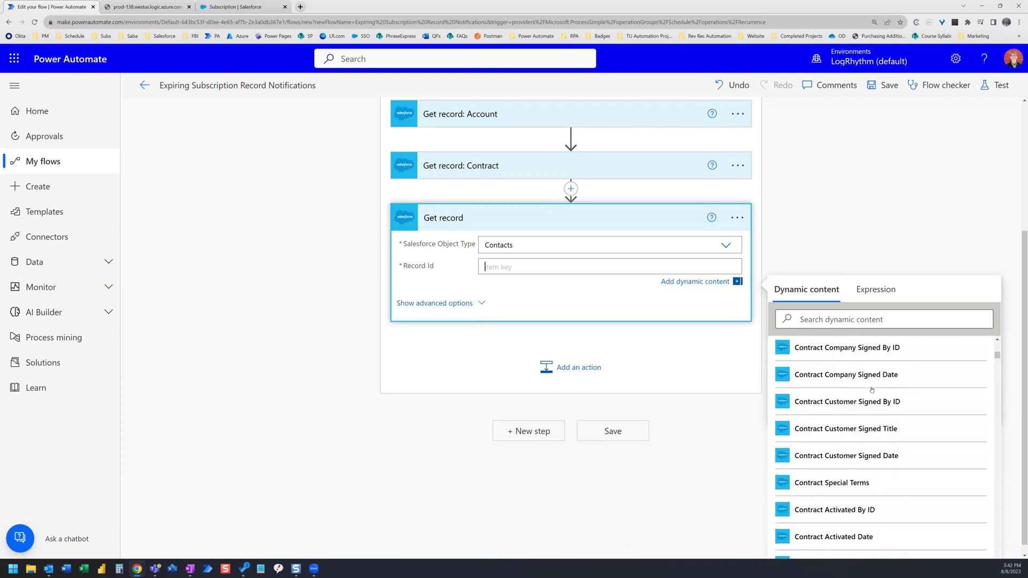
scroll(871, 389, down, 4)
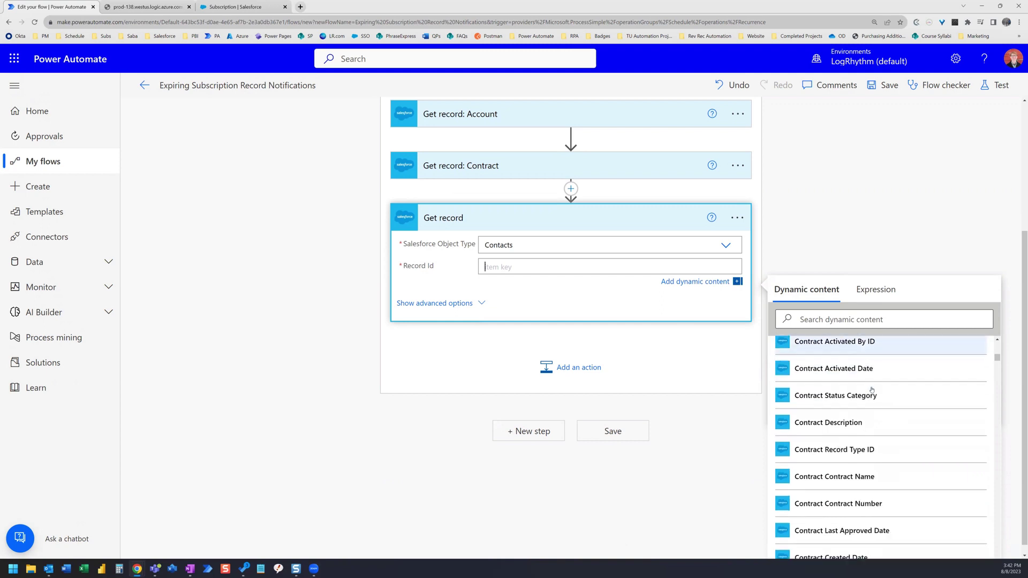
scroll(871, 391, down, 9)
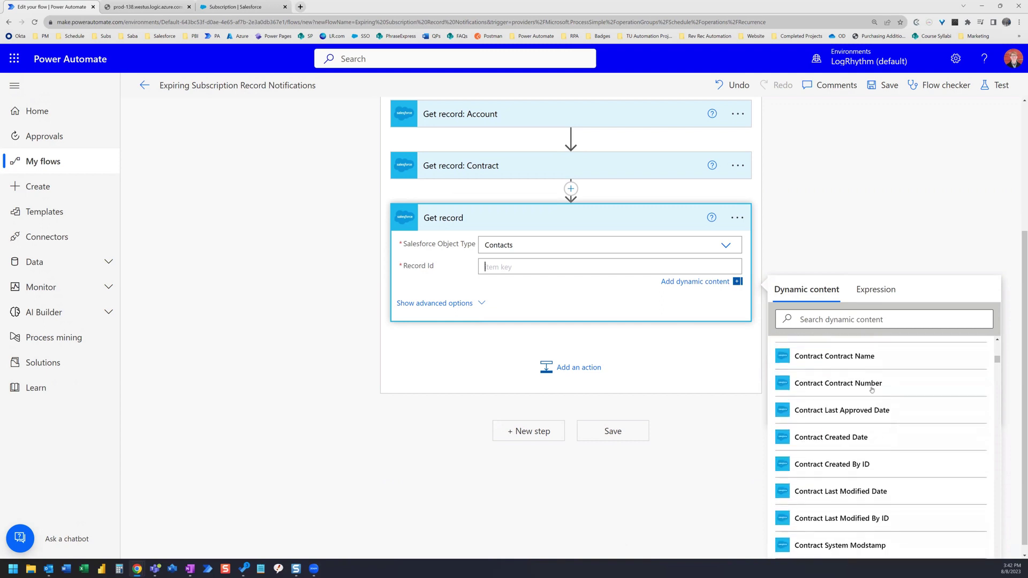
scroll(872, 390, down, 1)
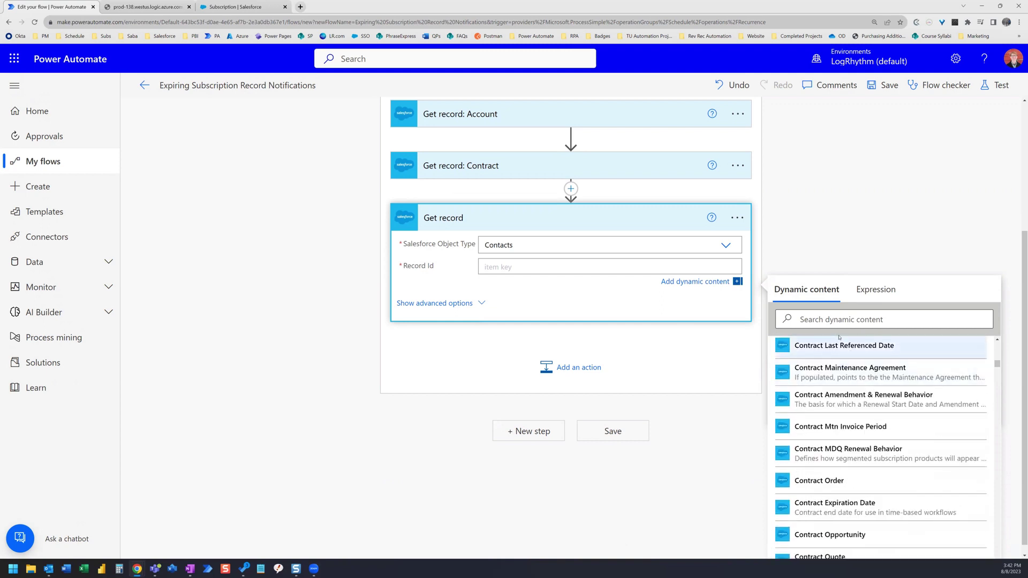
click(829, 320)
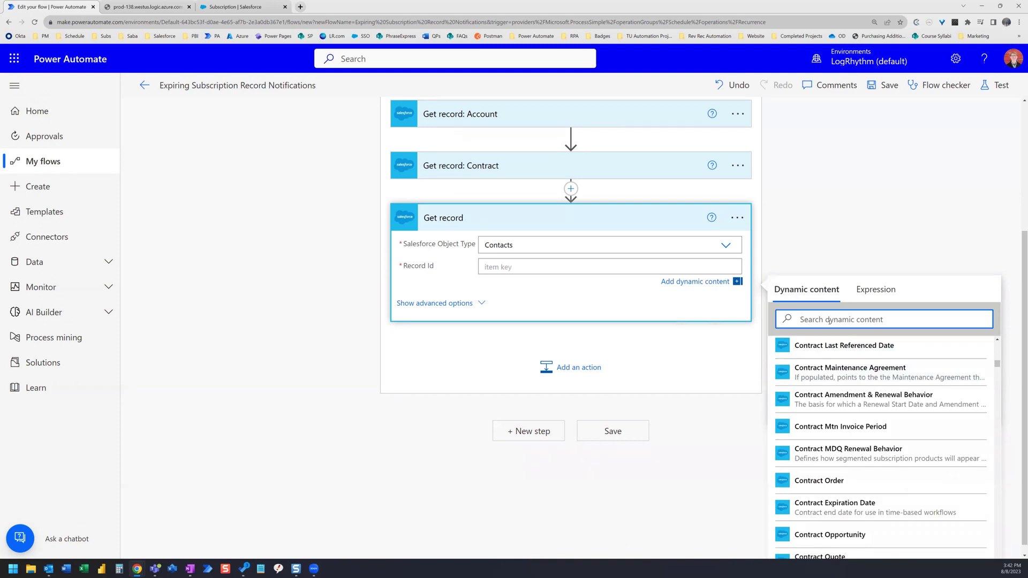
text(contact)
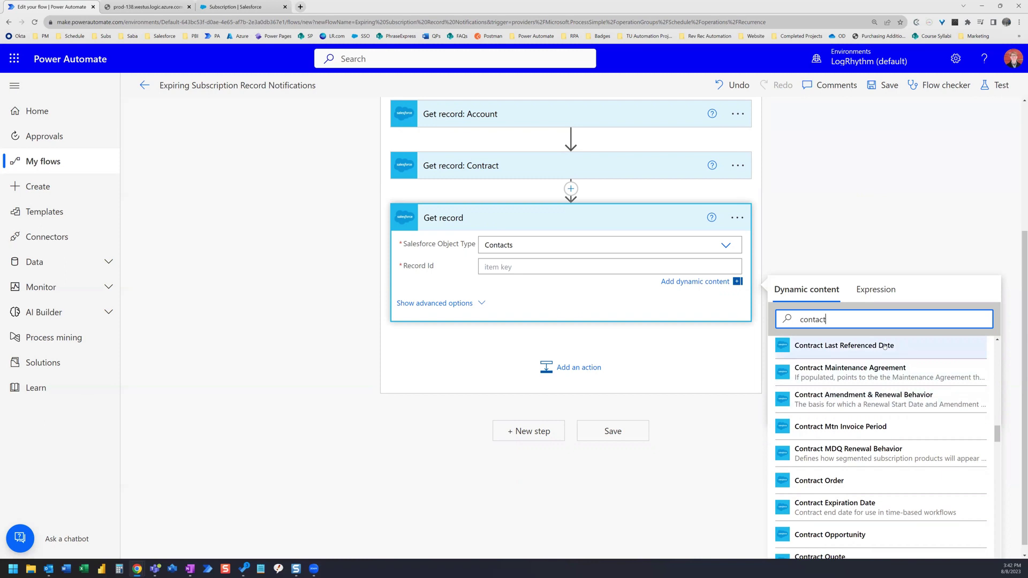
scroll(908, 387, down, 2)
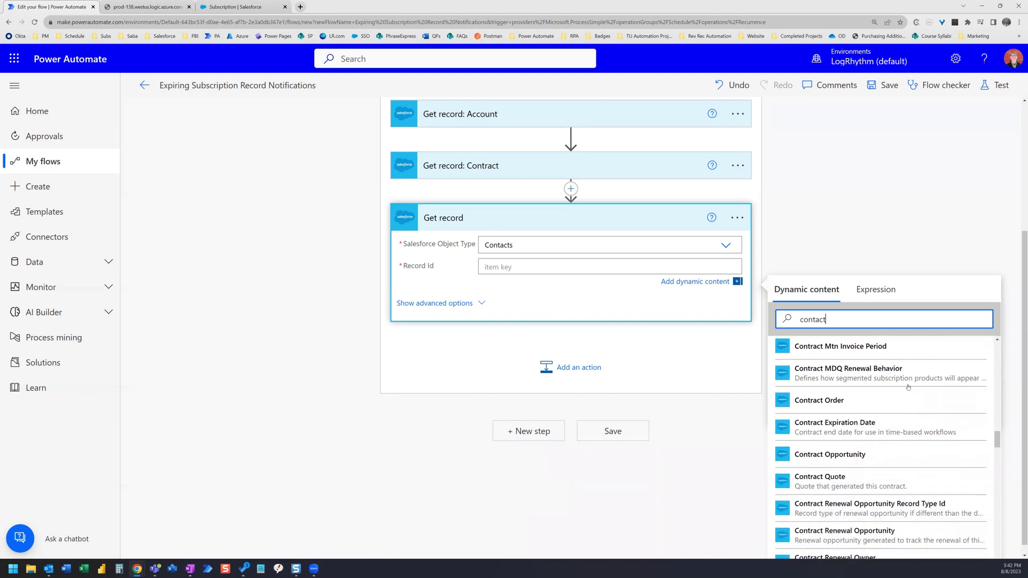
scroll(908, 387, down, 5)
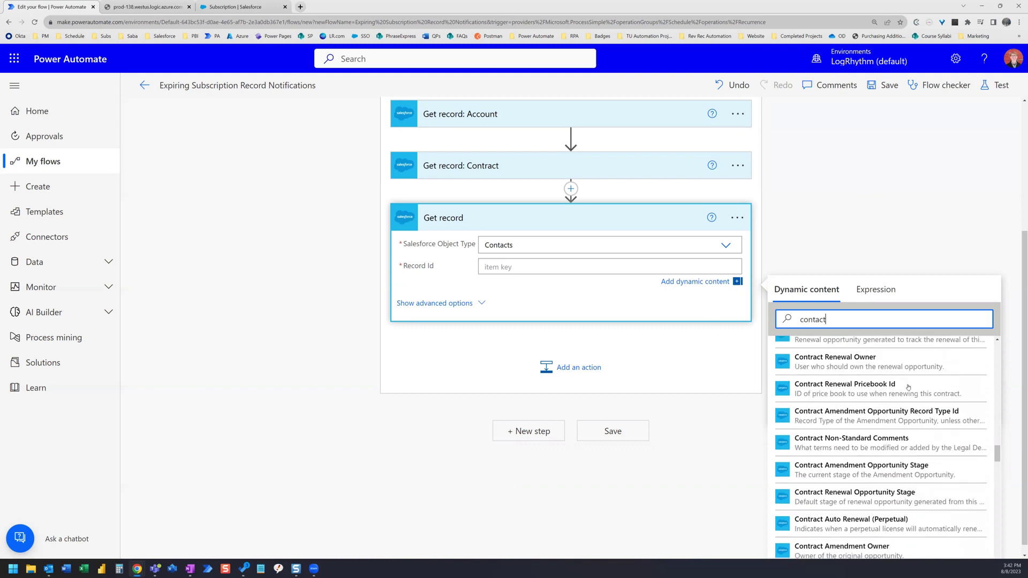
scroll(908, 387, down, 6)
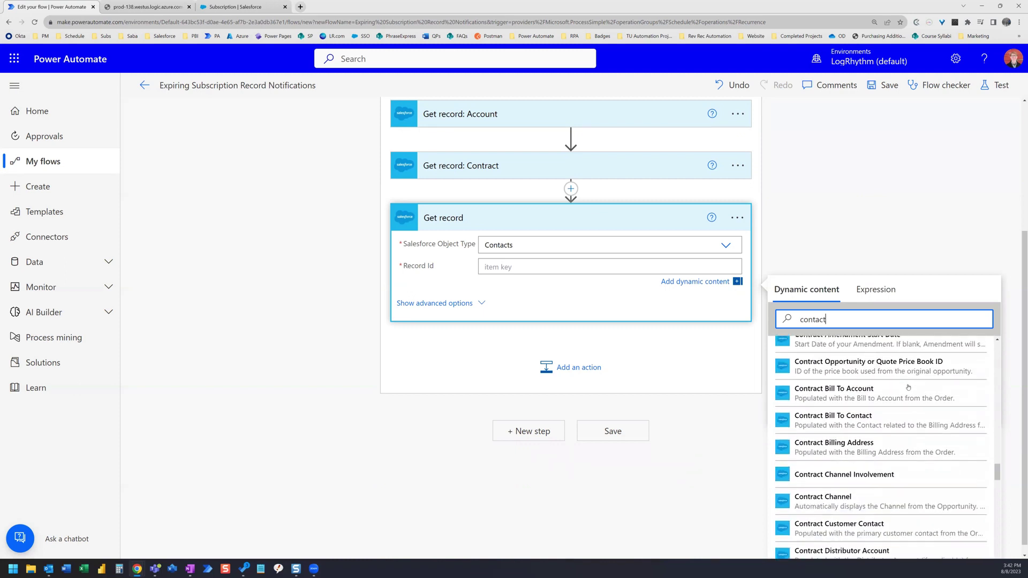
scroll(908, 387, down, 4)
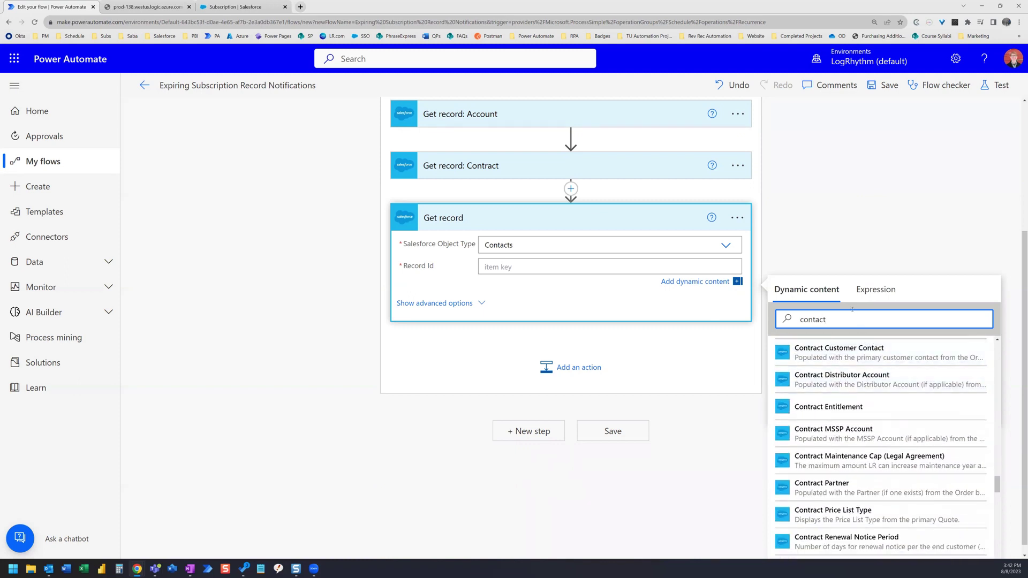
Search the dynamic content for "technical" and set the Record Id to Contract Technical Contact from Get record: Contract.
double_click(819, 319)
text(tech)
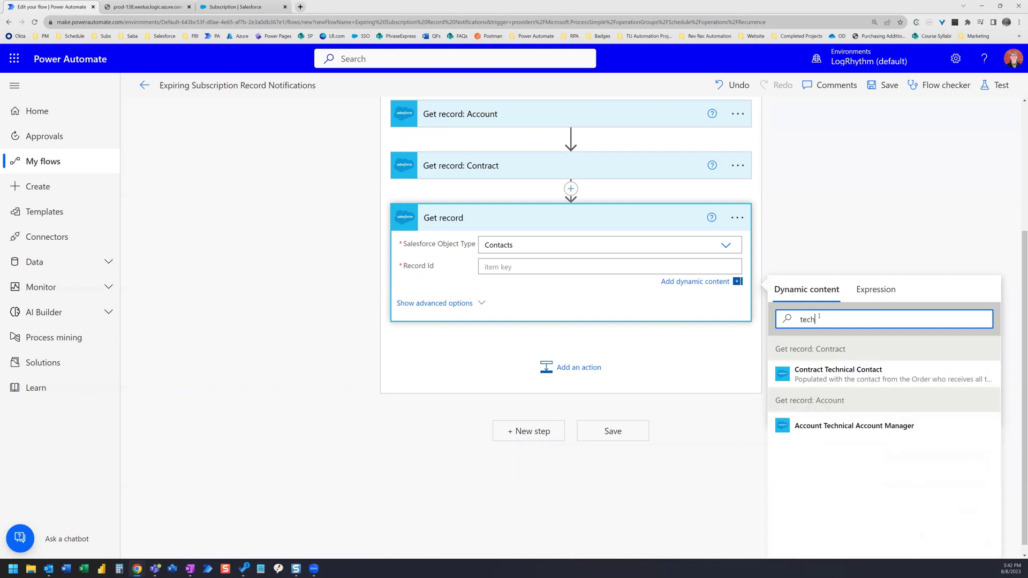
text(nical)
click(823, 377)
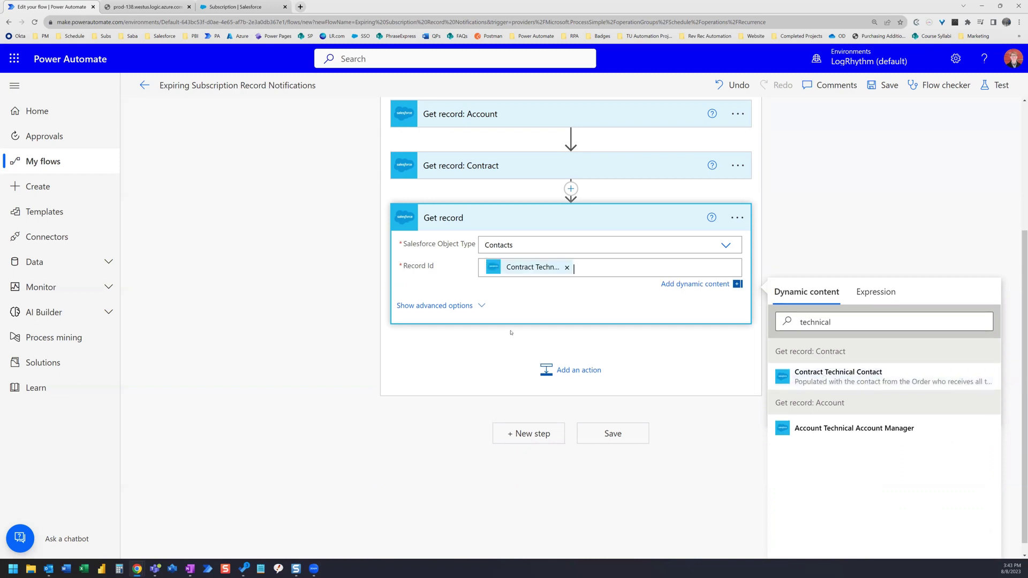
Add an Office 365 Outlook Send an email (V2) action below the Contacts Get record action in the loop.
click(584, 377)
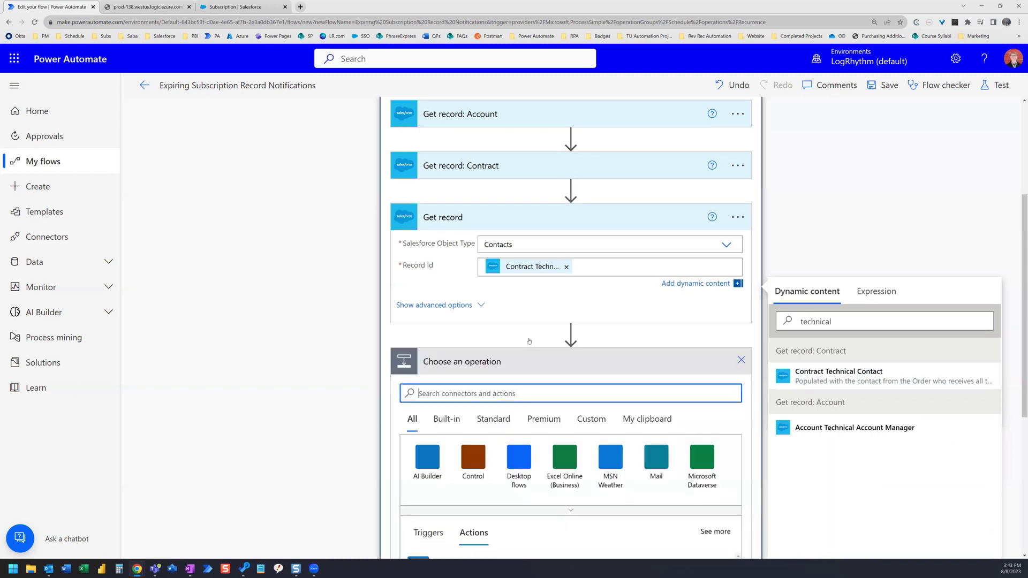
text(send e)
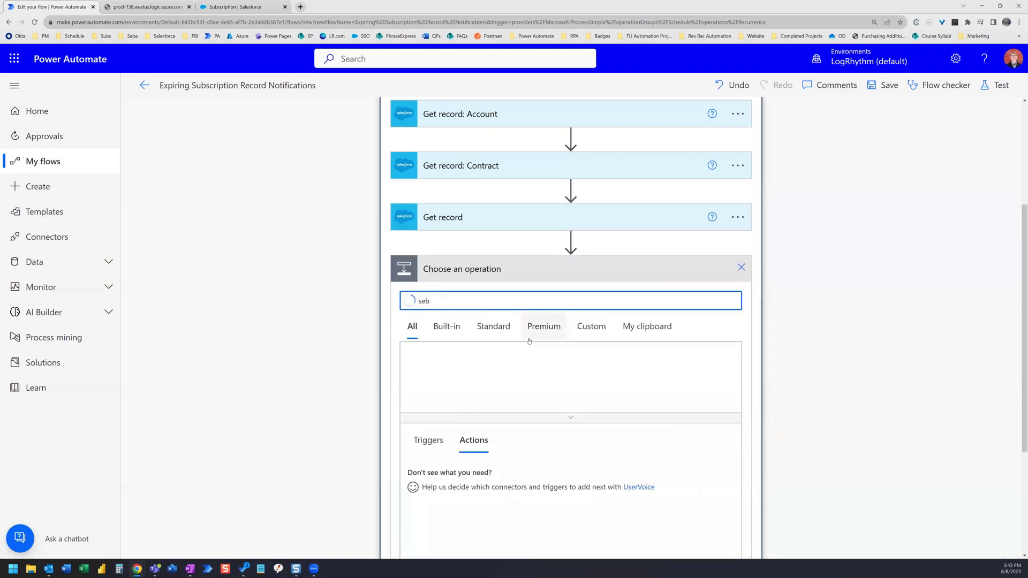
text(mail)
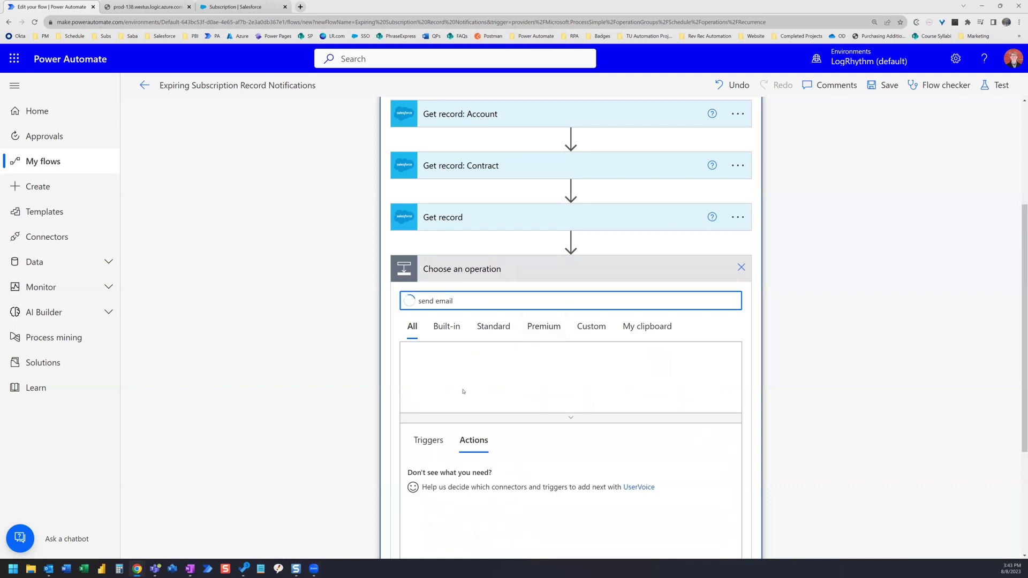
scroll(520, 385, down, 2)
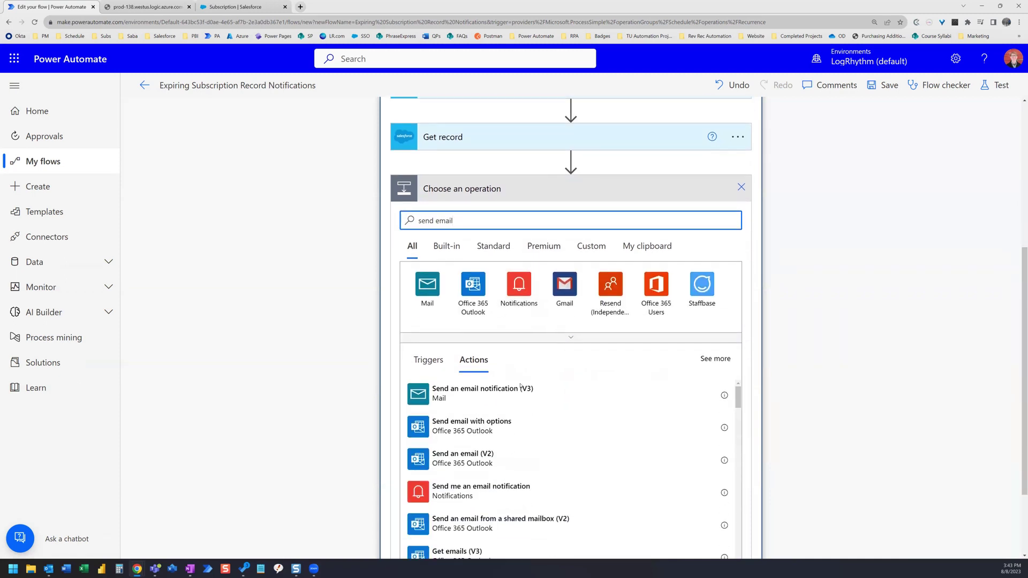
click(494, 461)
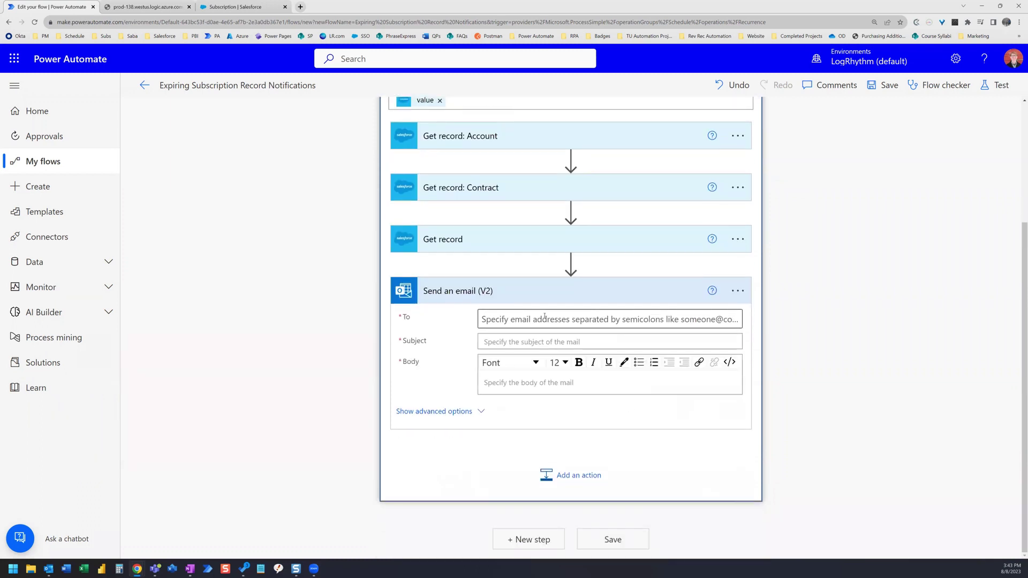
click(543, 317)
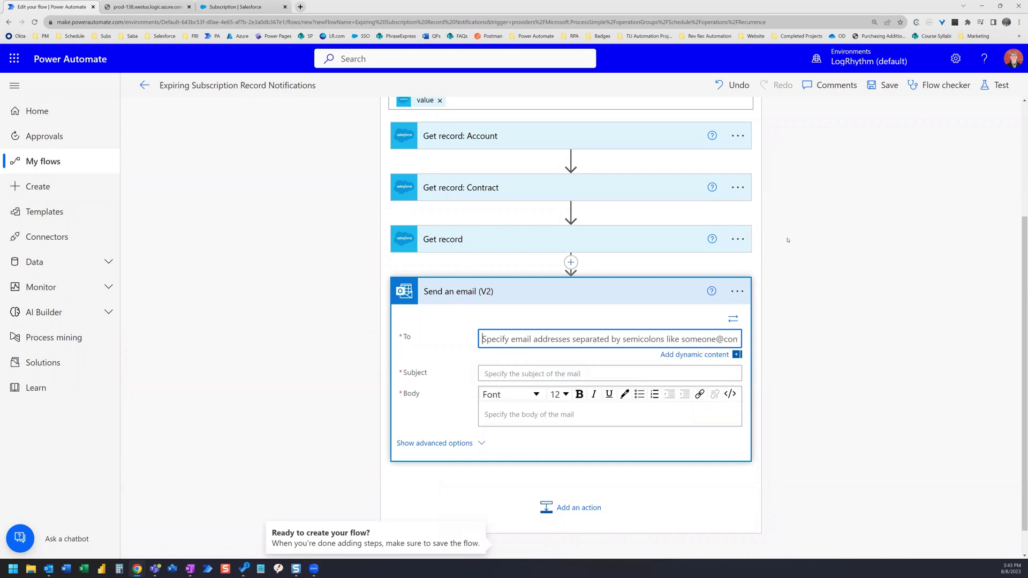
Rename the Get record action above Send an email (V2) as "Get record: Contact".
click(739, 239)
click(790, 280)
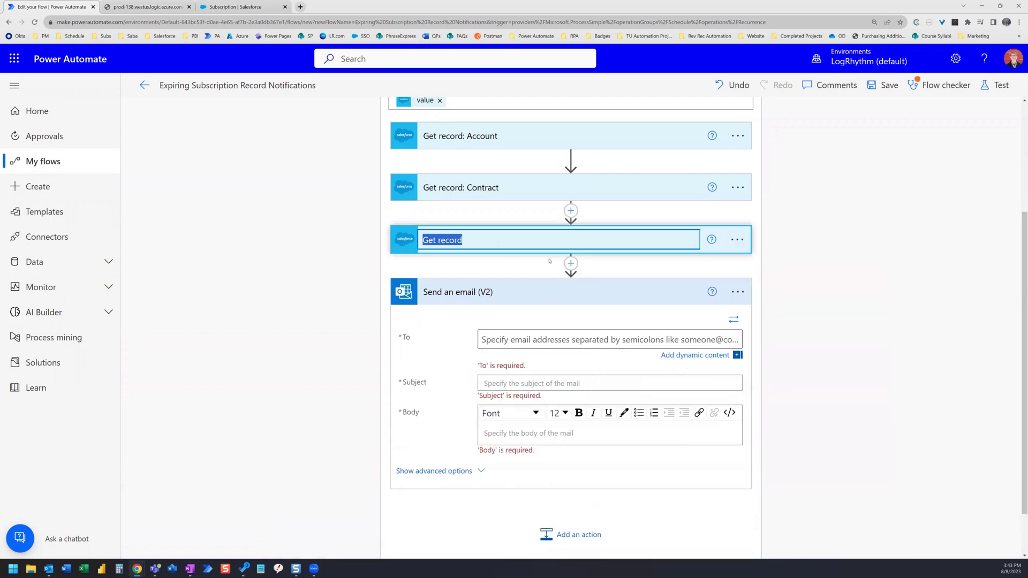
click(507, 234)
text(: Contact)
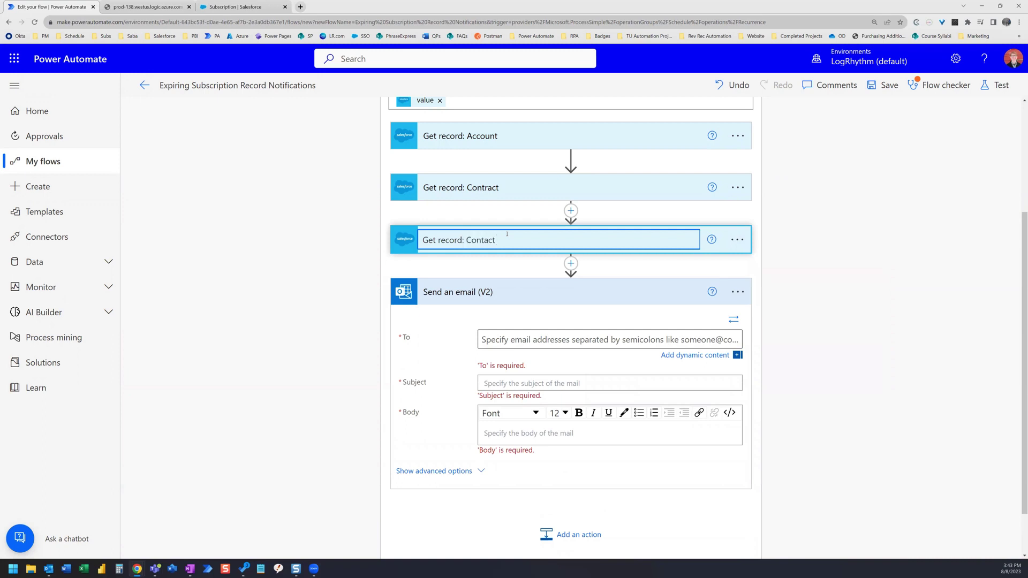
key(Return)
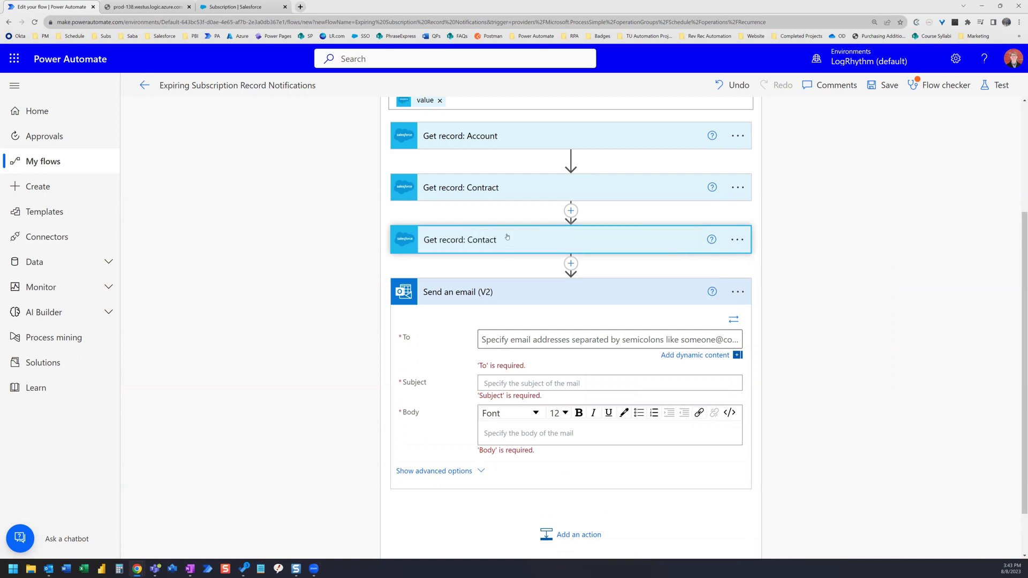
Set the email's To recipient to the Contact Email dynamic value from Get record: Contact.
click(615, 339)
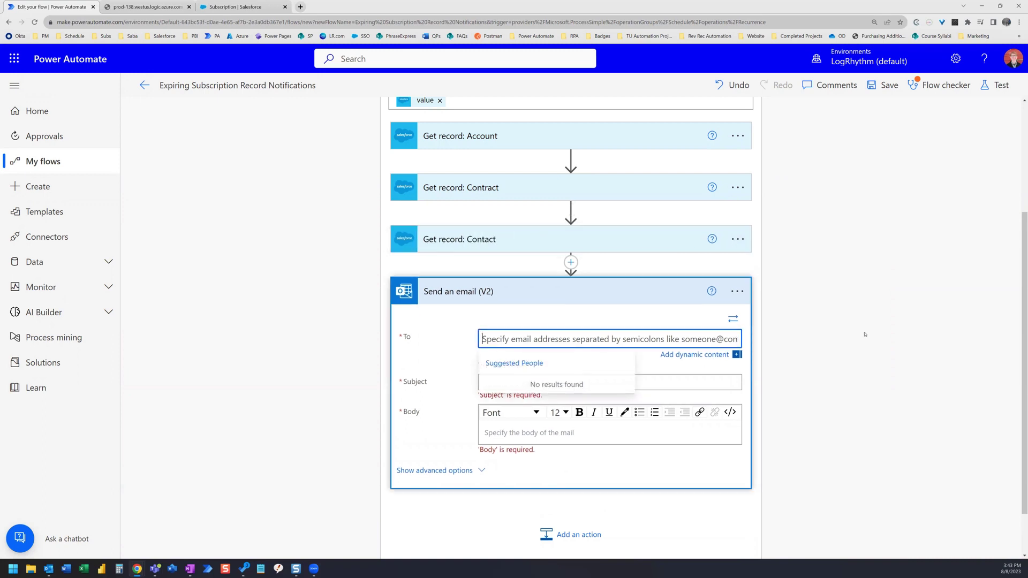
click(695, 356)
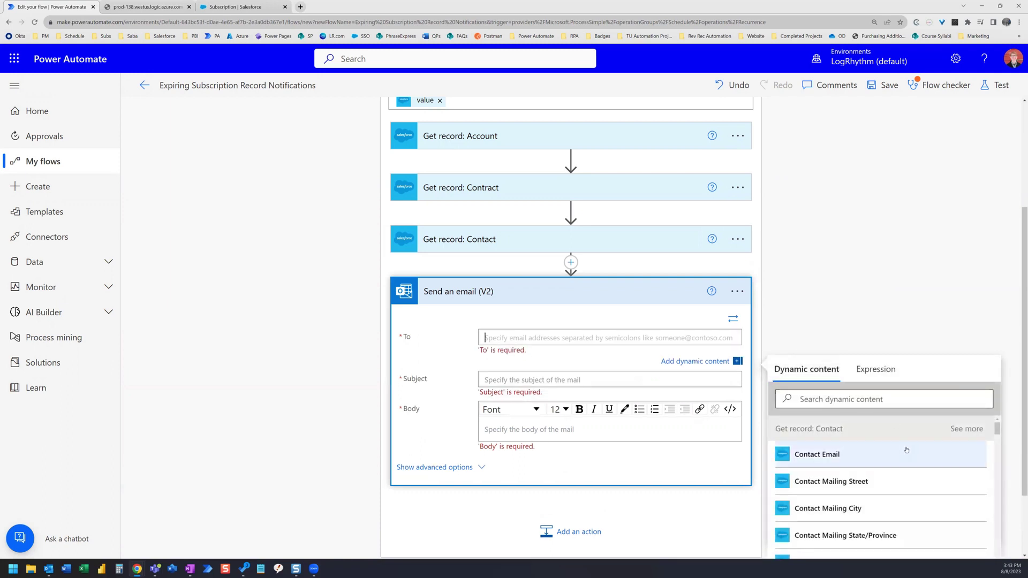
scroll(1012, 392, down, 2)
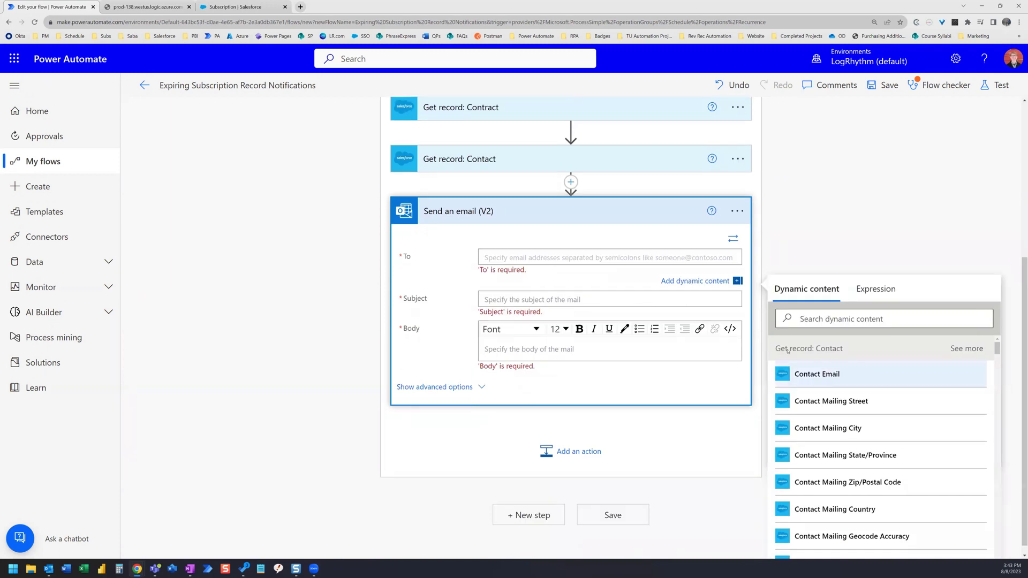
click(827, 374)
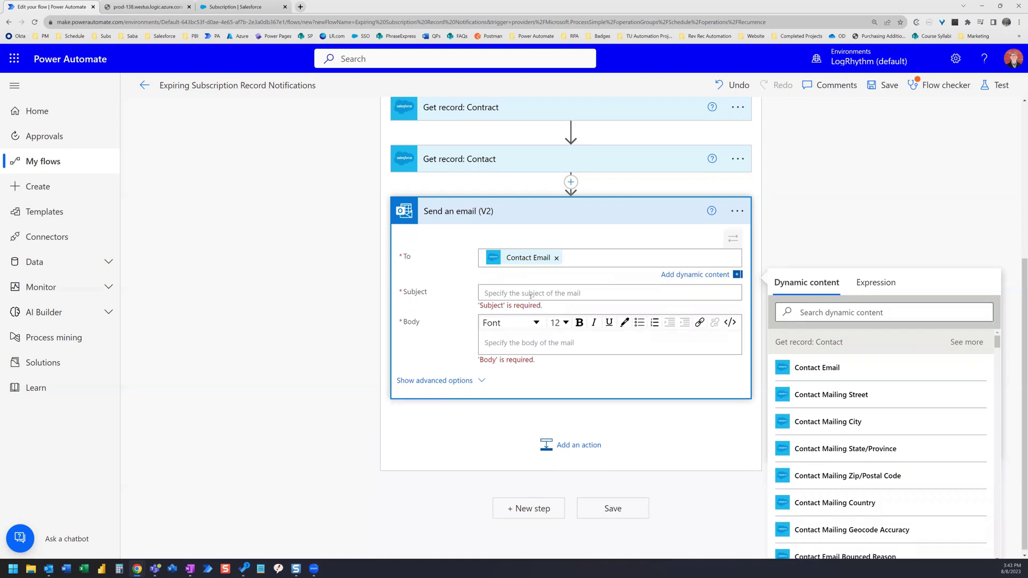
Set the email subject to "Subscription is Expiring -" followed by the Account Account Name value from Get record: Account.
click(531, 293)
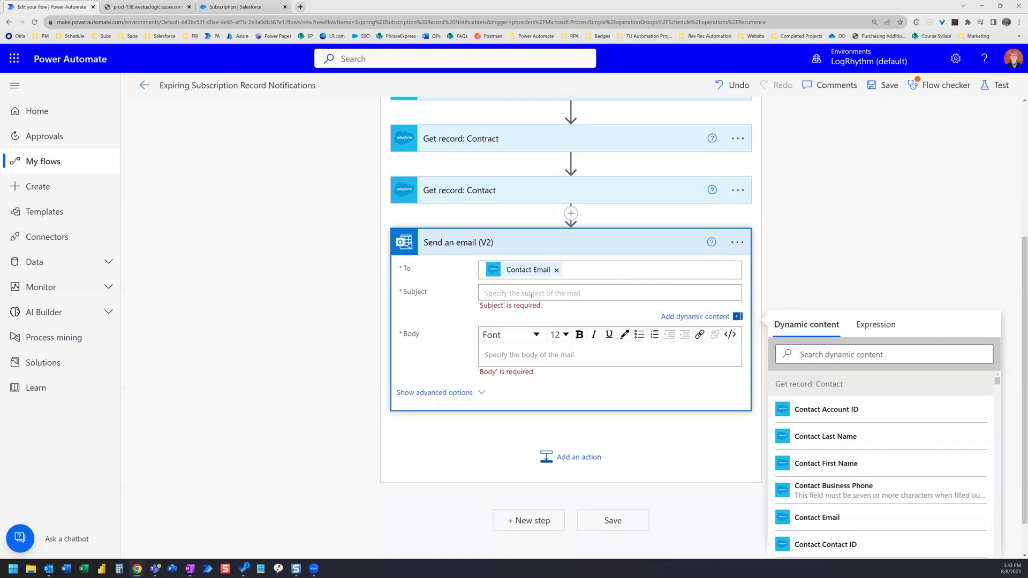
text(Subscription is Expiring -)
click(873, 358)
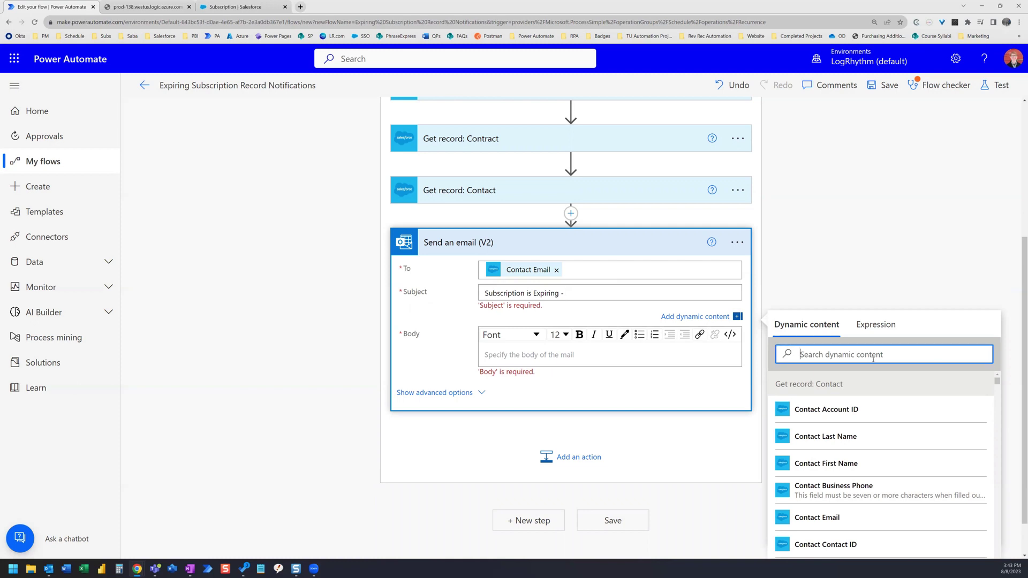
text(account )
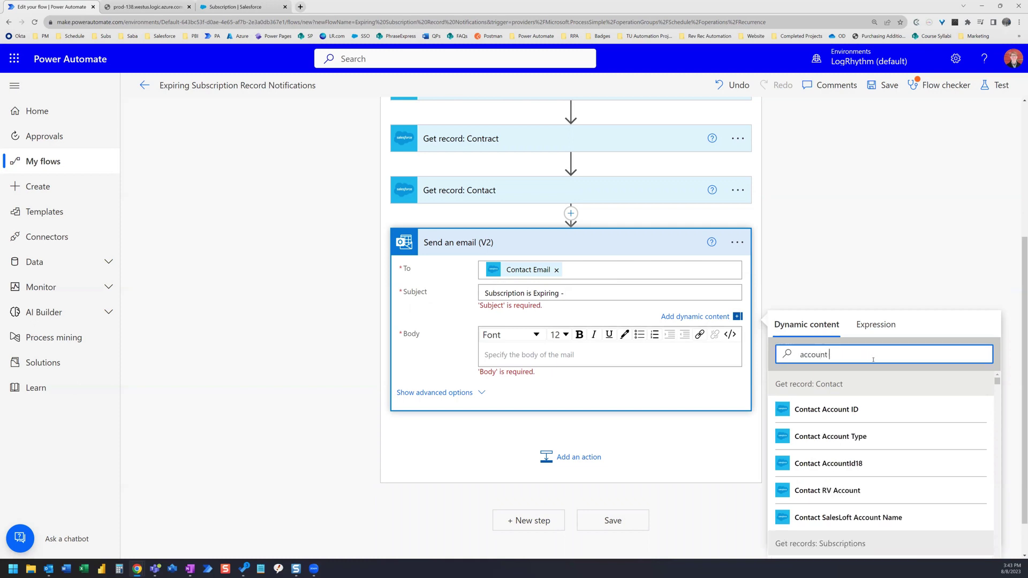
text(account name)
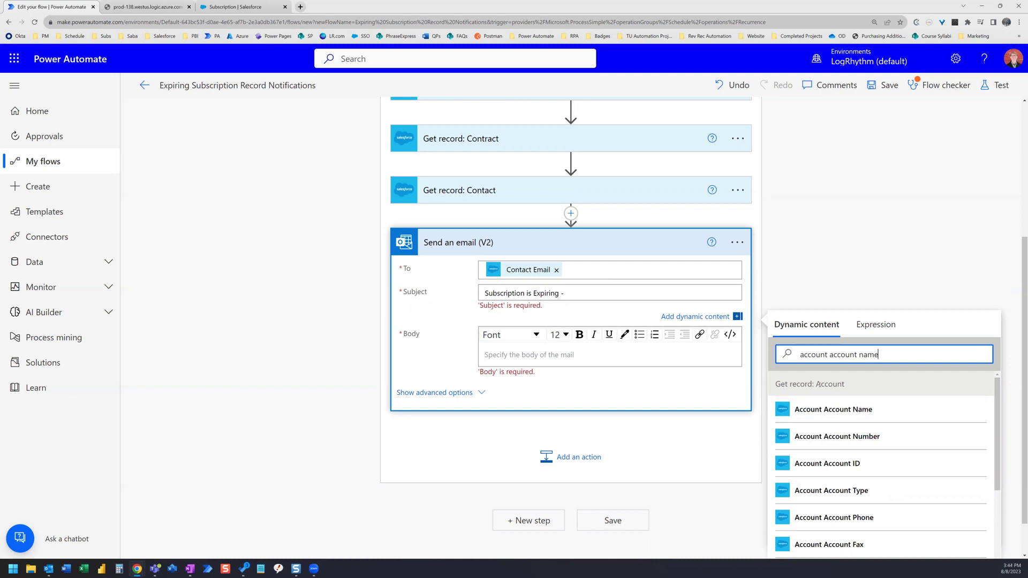
click(834, 408)
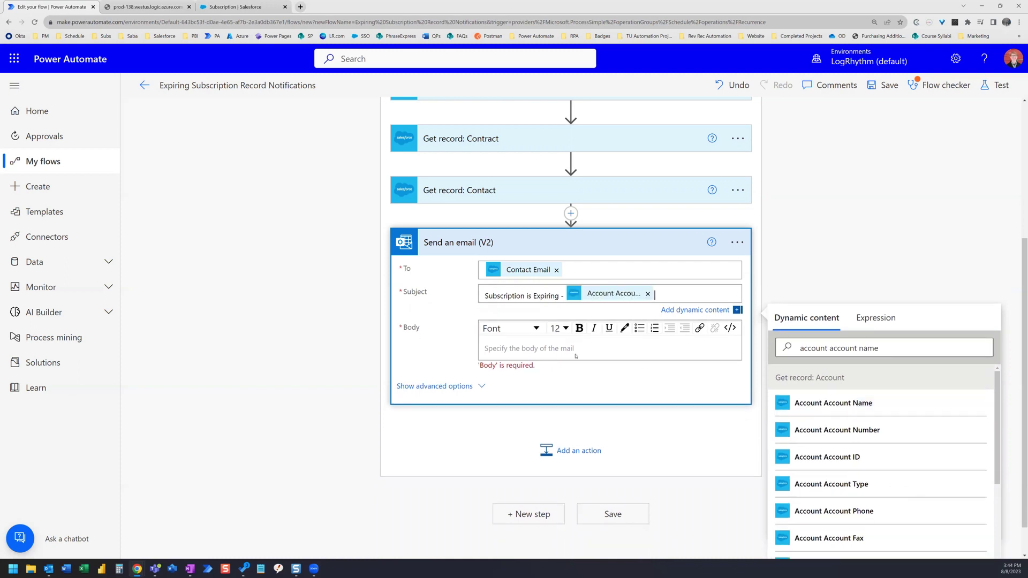
Begin the email body with the greeting "Hello," and a new line reading "Your Subscription is expiring on".
click(533, 349)
text(Hell)
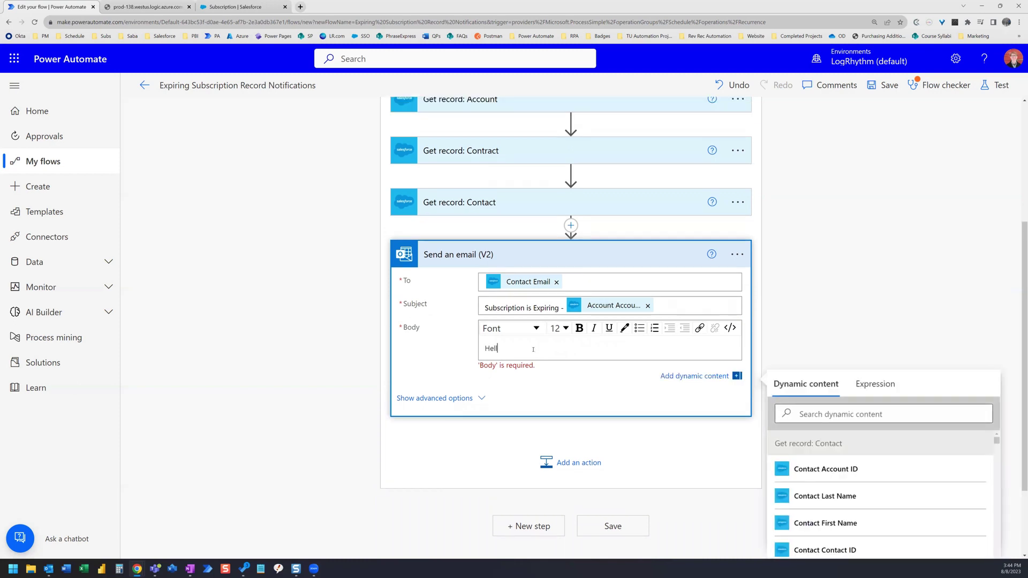
text(o,)
key(Return)
text(Your)
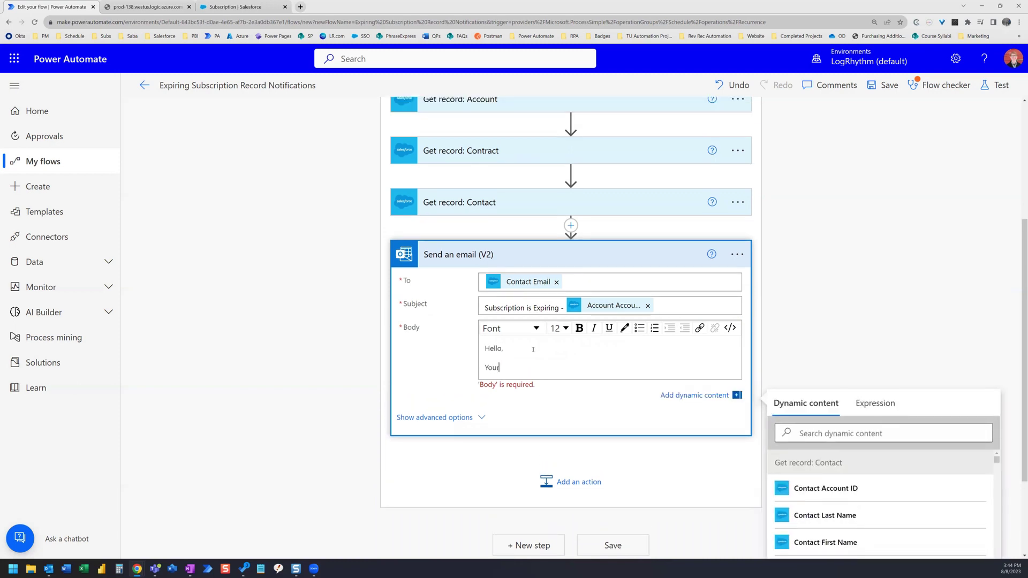
text( Subscription is expiring on)
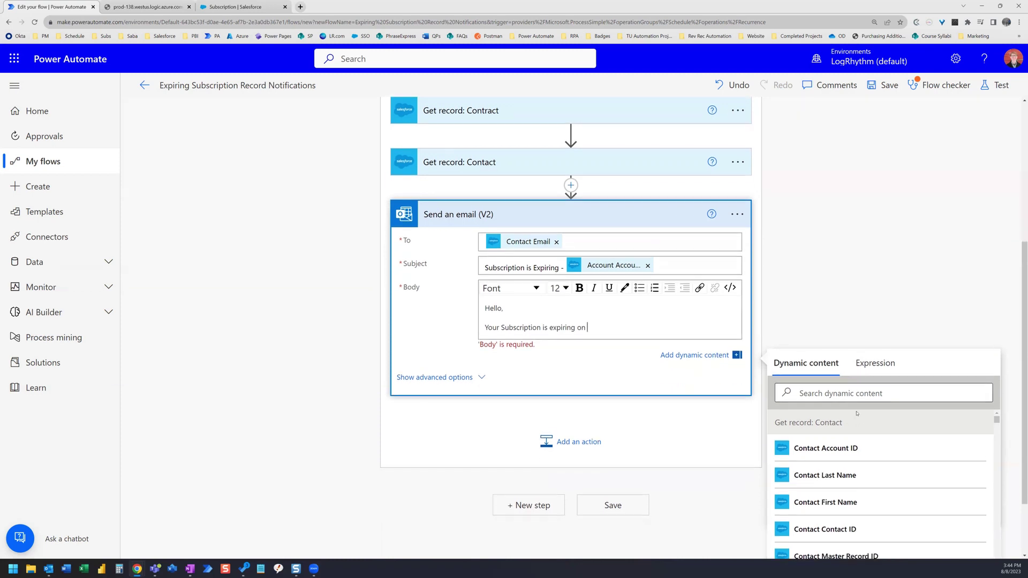
Complete the expiry sentence with the Subscription End Date value from Get records: Subscriptions, a period and a new line.
scroll(886, 425, down, 1)
click(858, 393)
text(end date)
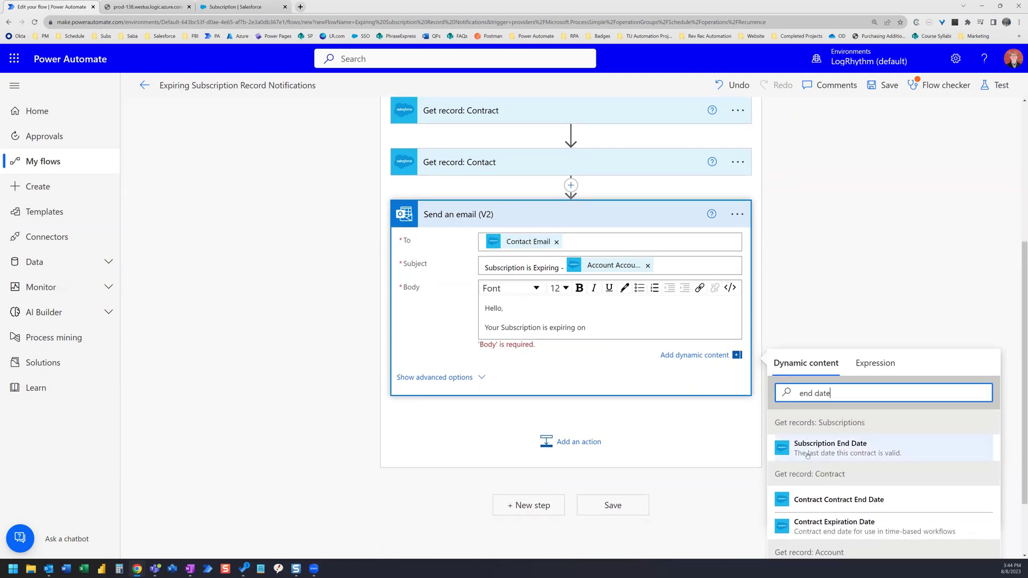
click(856, 444)
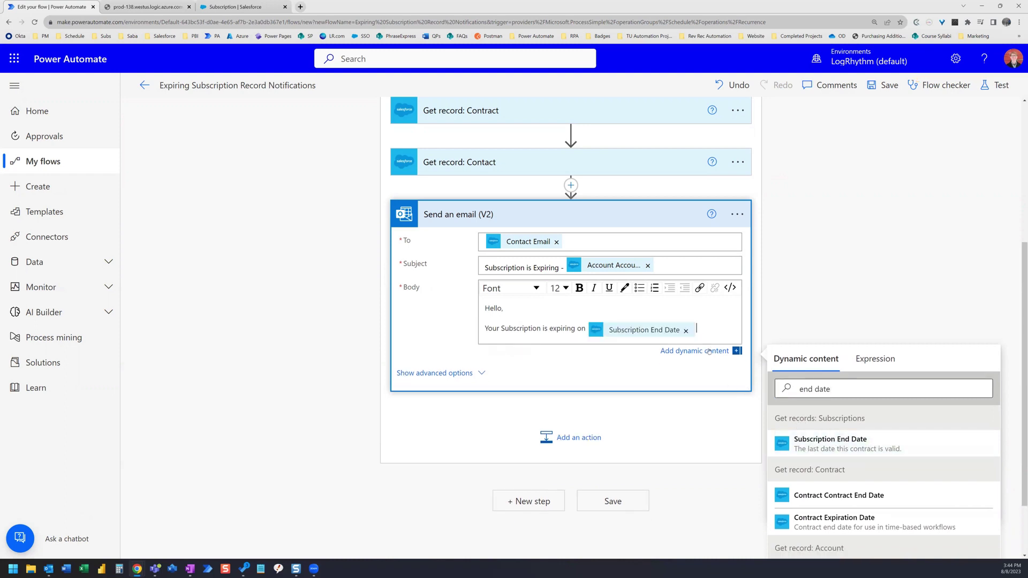
text(.)
key(Return)
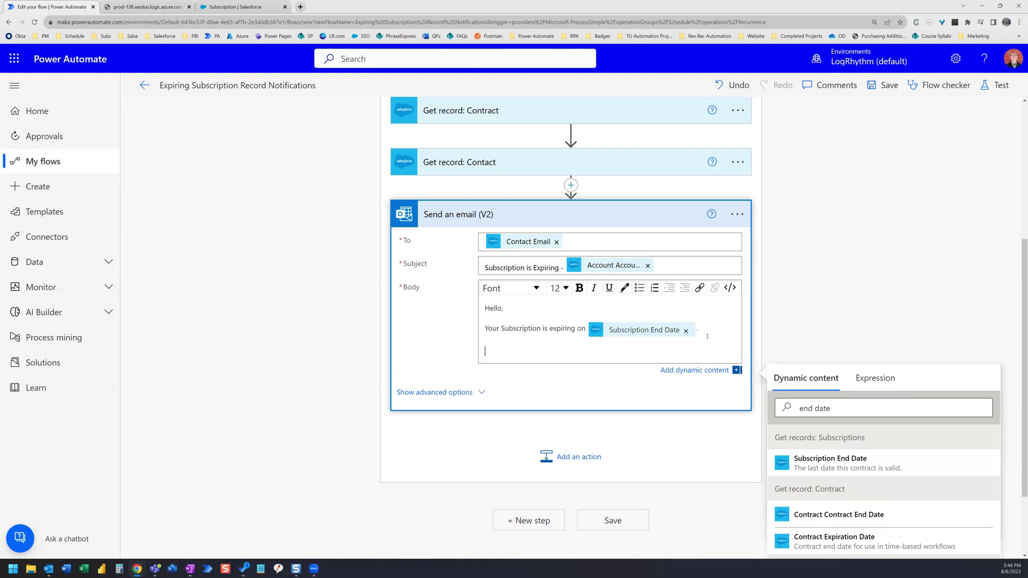
Add the body line "Your subscription number is" followed by the Subscription Subscription # value from Get records: Subscriptions and a period.
text(Your subscription number is)
drag(848, 409, 786, 396)
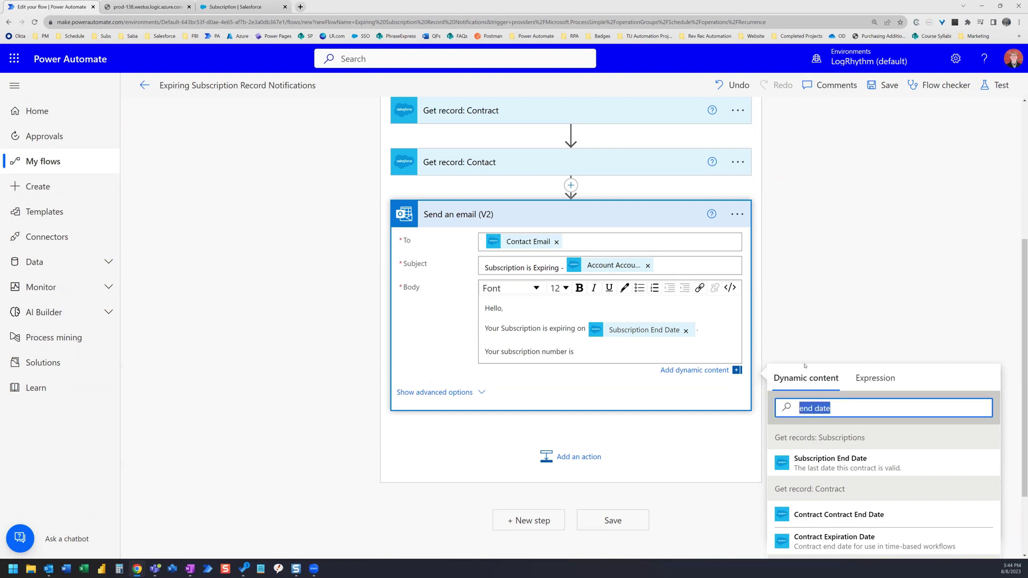
text(subscription nu)
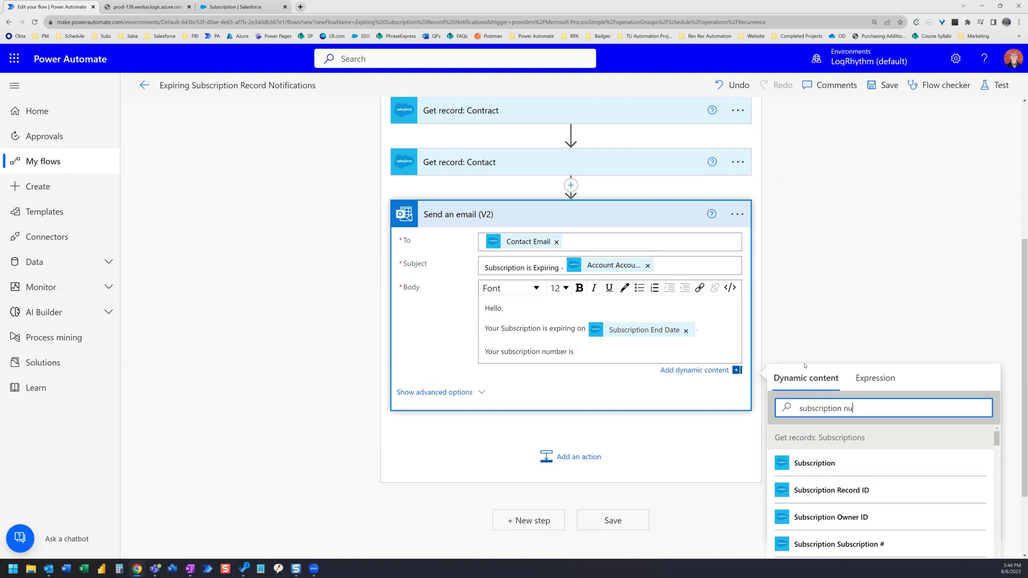
text(mber)
key(BackSpace)
key(BackSpace)
key(BackSpace)
key(BackSpace)
key(BackSpace)
key(BackSpace)
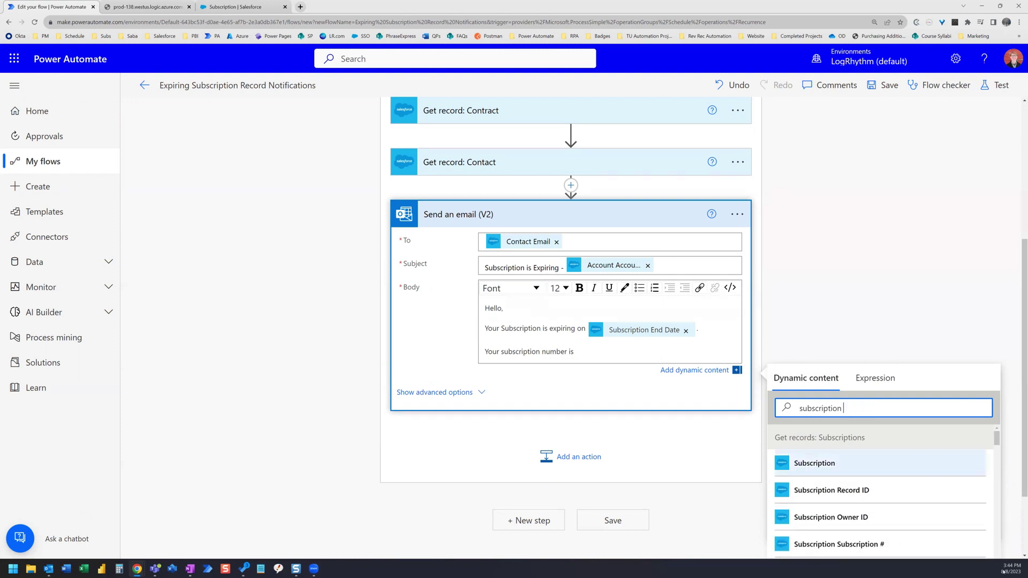
click(845, 544)
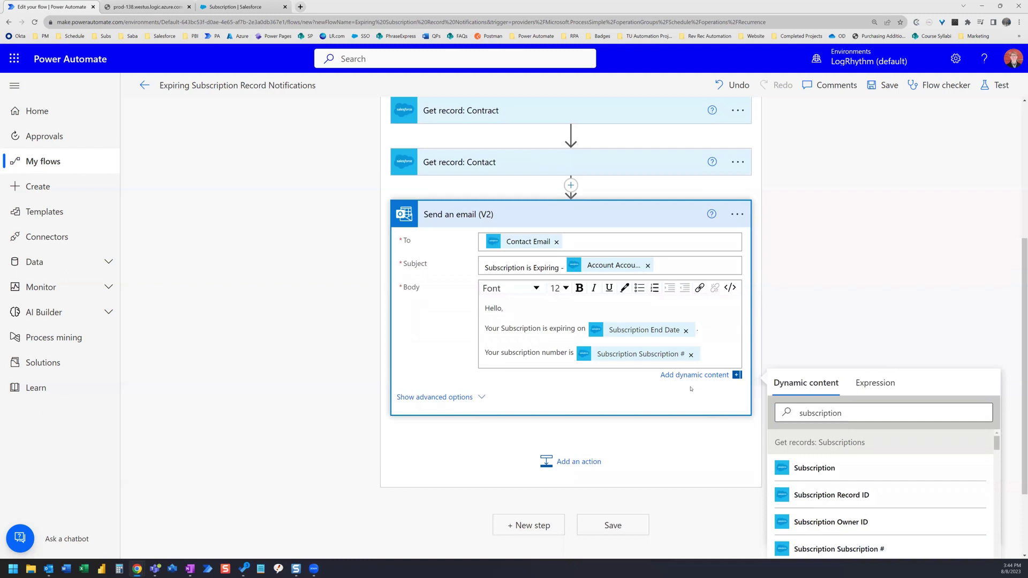
text(.)
key(Return)
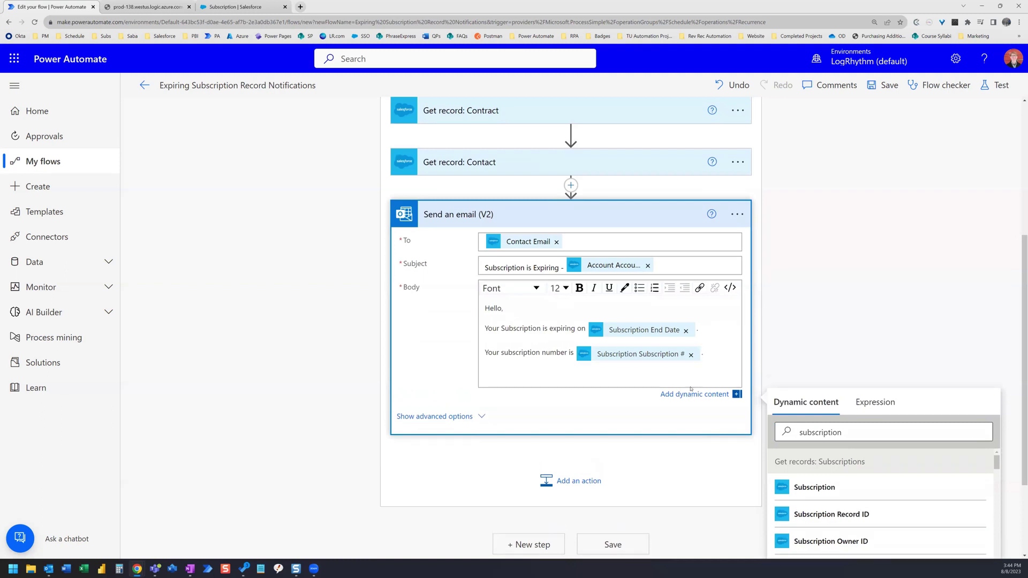
Close the email body with "Thank you," and the sender's first name on the line directly below.
text(Thank you,)
key(shift+Return)
text(J)
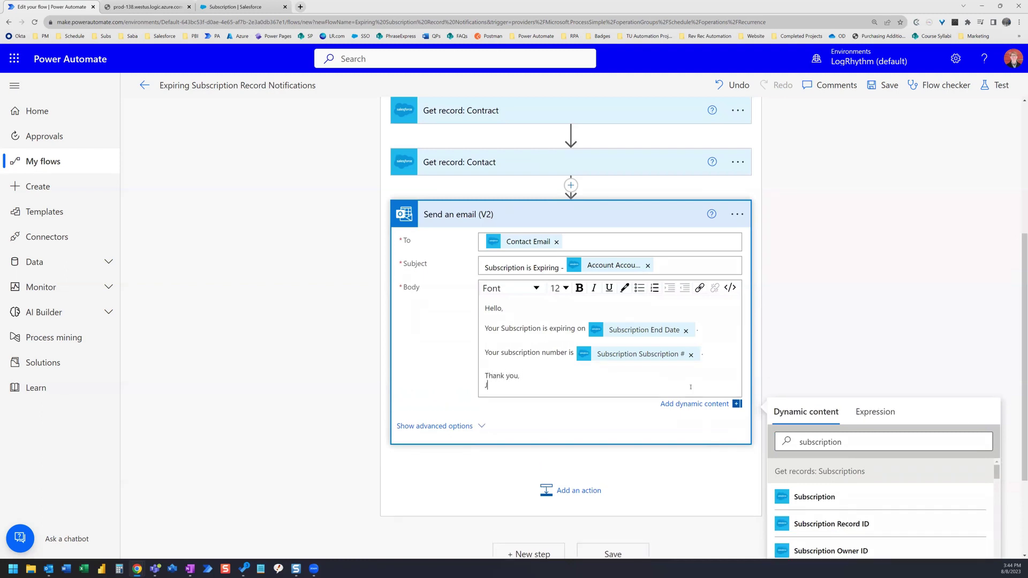
text(eremy)
scroll(799, 315, up, 5)
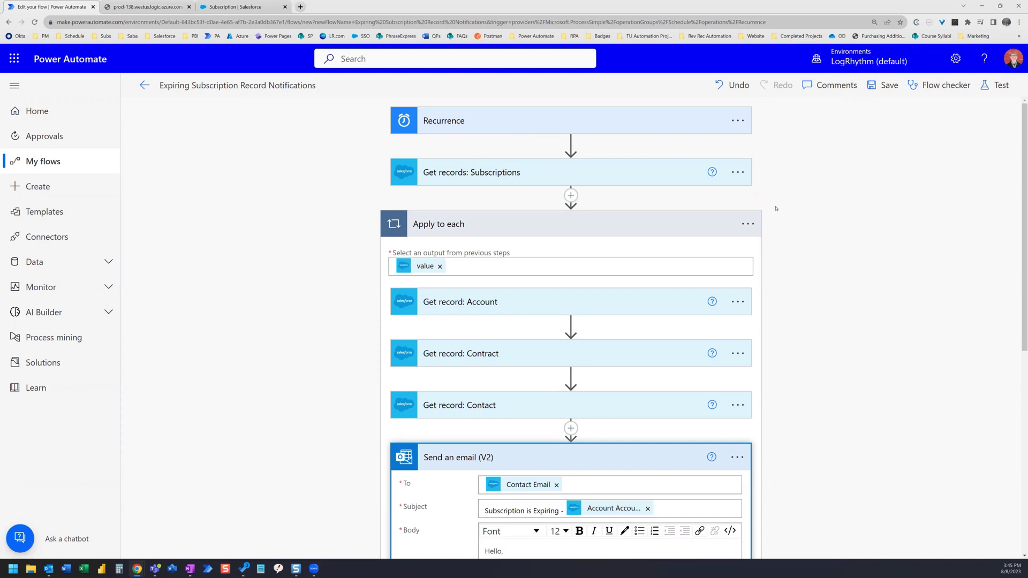
scroll(776, 208, down, 3)
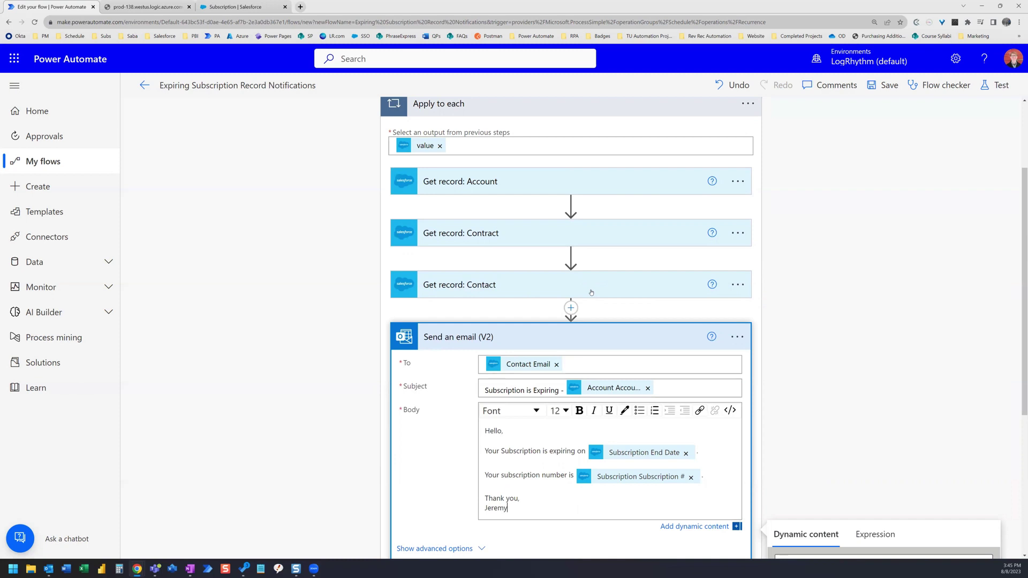
scroll(591, 292, down, 2)
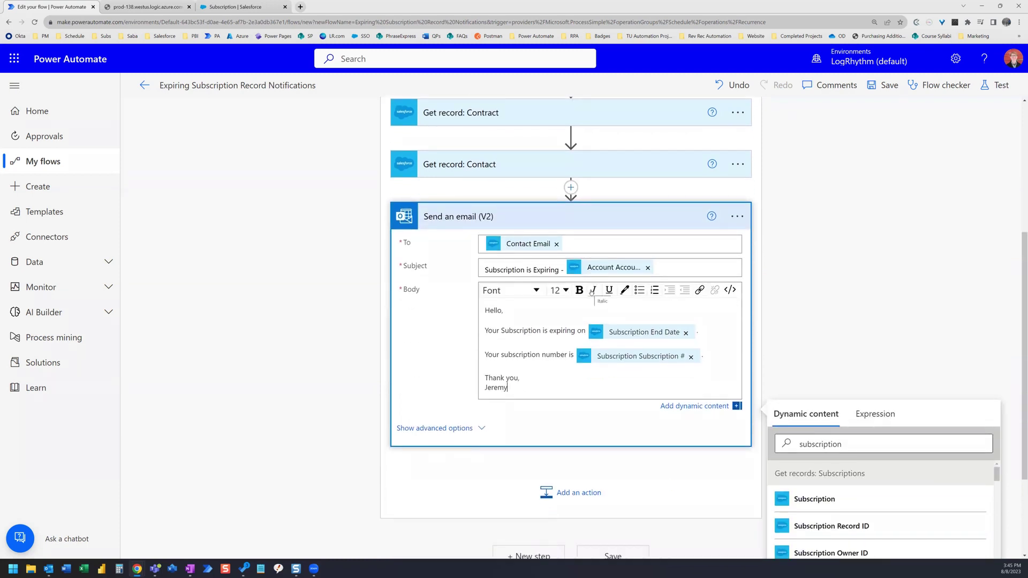